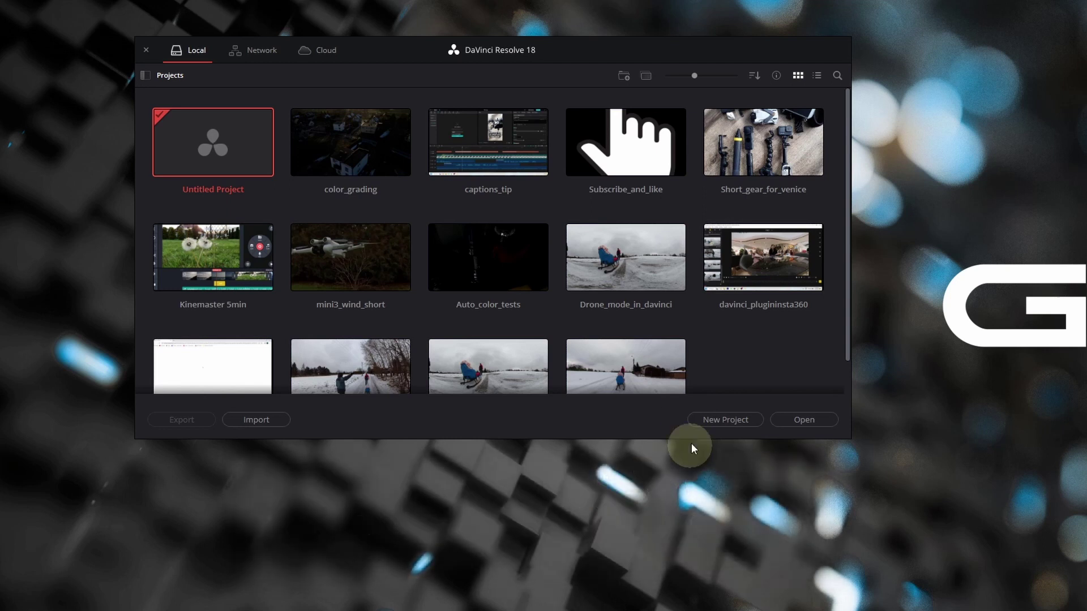
Step: Create a new project named color_grade_tutorial
{"action": "left_click", "coordinate": [732, 423]}
{"action": "type", "text": "color"}
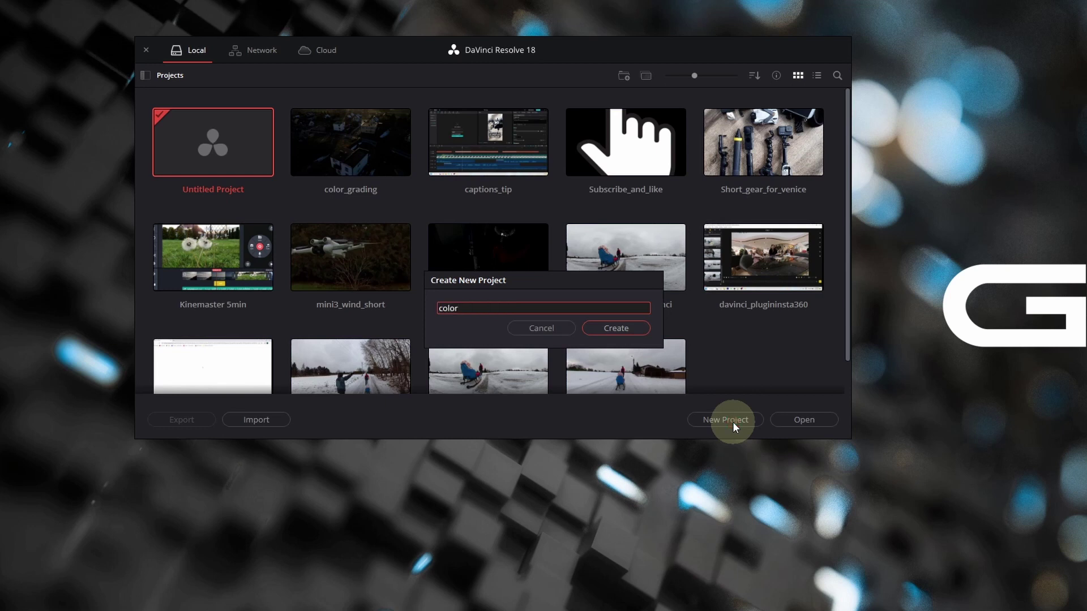
{"action": "type", "text": "_grade_tutorial"}
{"action": "key", "text": "Return"}
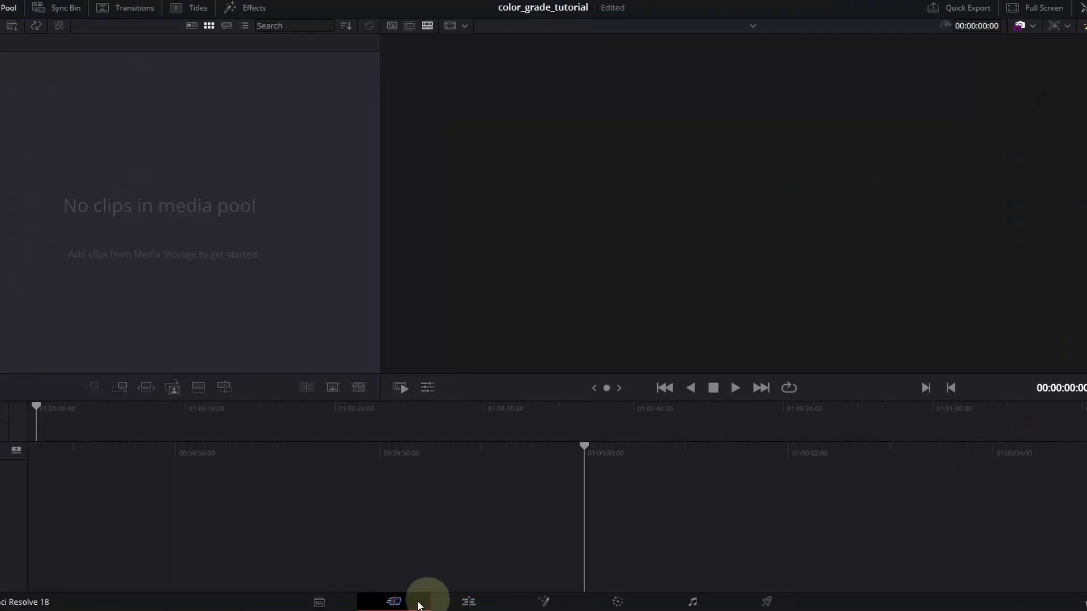
Step: Import DJI_0047.MP4 into the media pool from the Media page, accepting the frame-rate prompt
{"action": "left_click", "coordinate": [319, 602]}
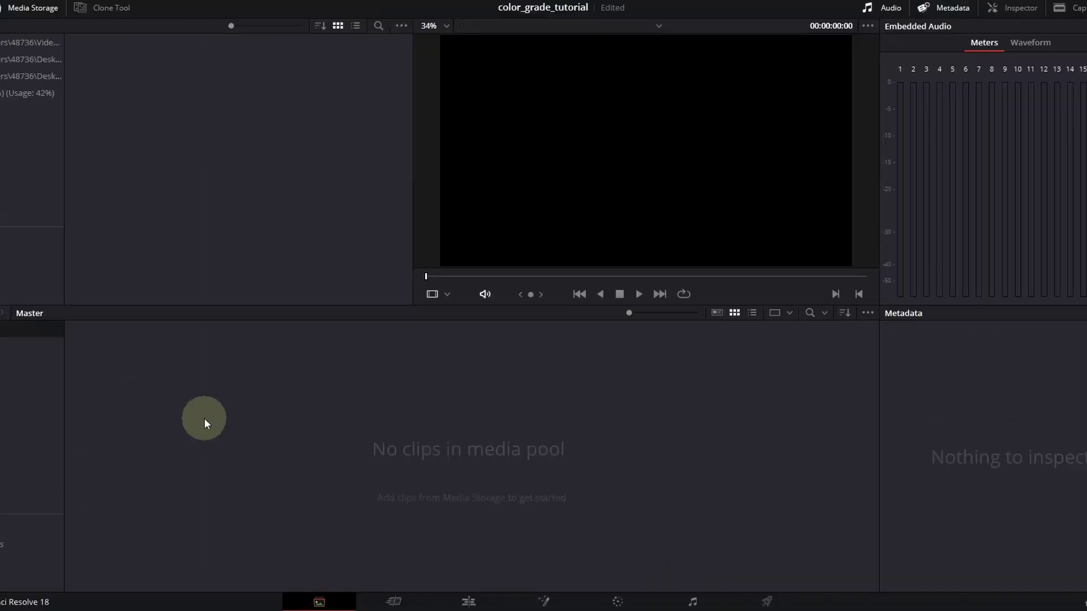
{"action": "right_click", "coordinate": [204, 418]}
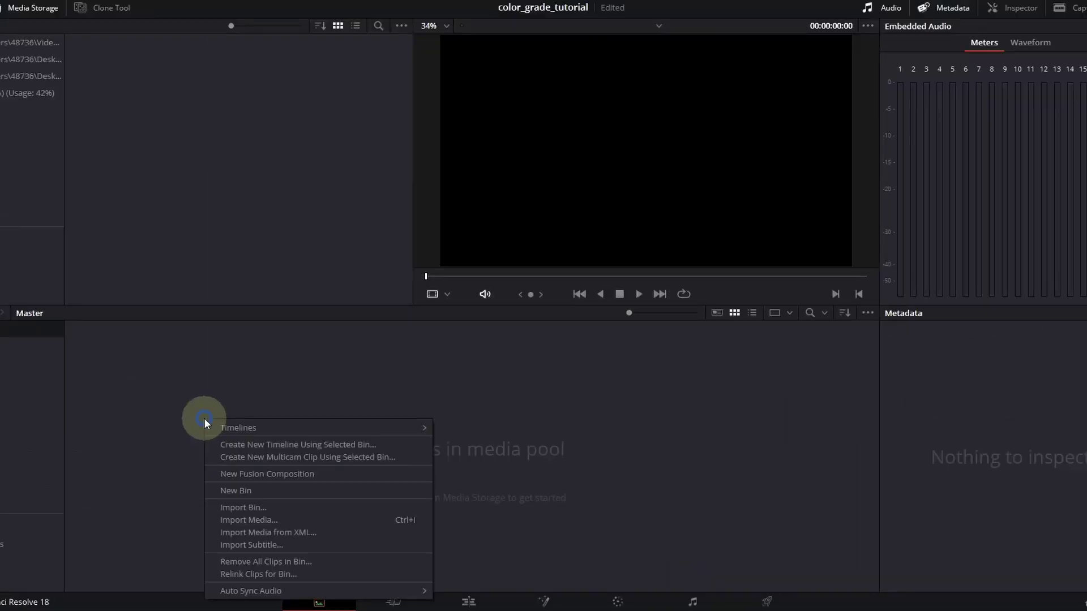
{"action": "left_click", "coordinate": [323, 521]}
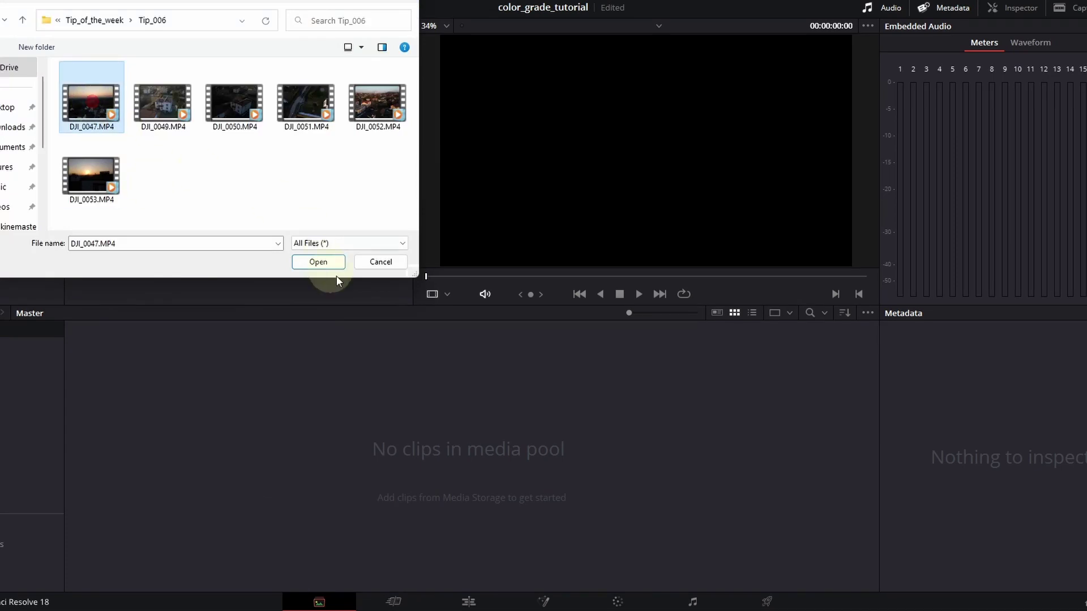
{"action": "left_click", "coordinate": [338, 262]}
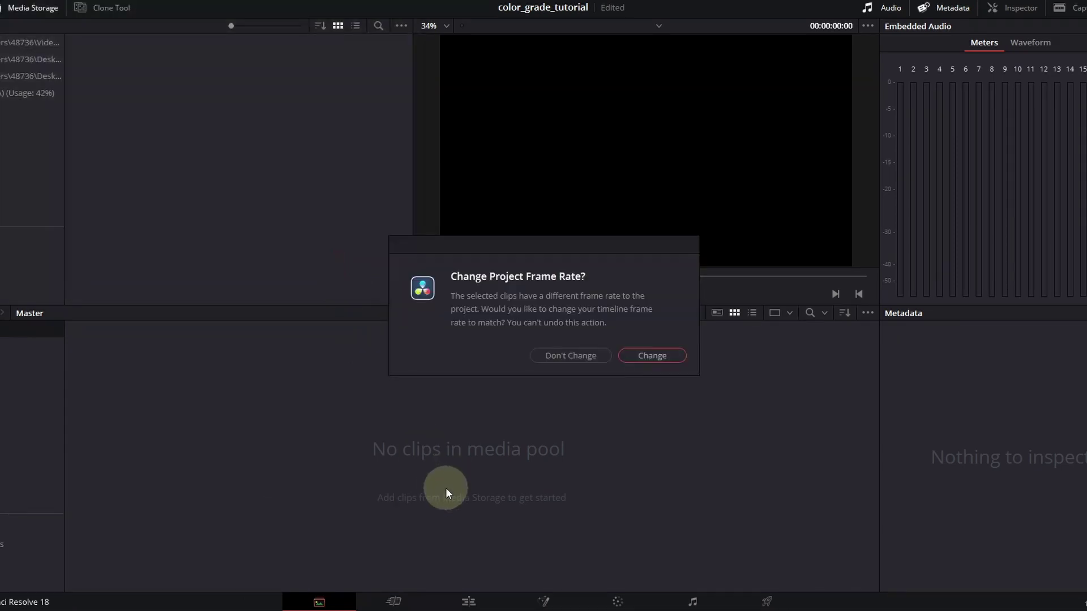
{"action": "left_click", "coordinate": [648, 355]}
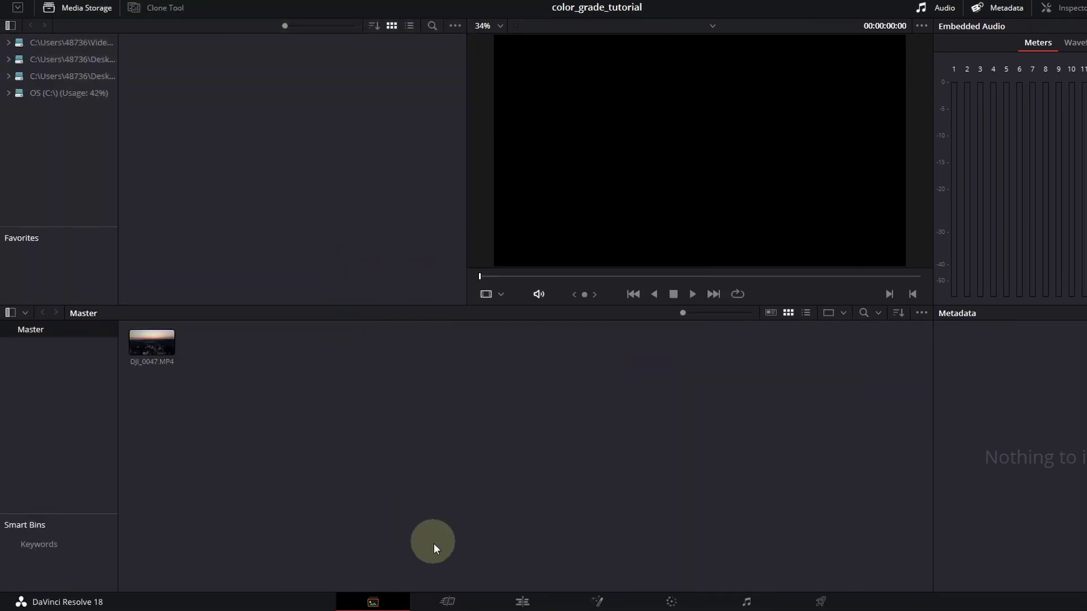
Step: On the Cut page, drop DJI_0047 onto a new Timeline 1 and stop playback
{"action": "left_click", "coordinate": [445, 602]}
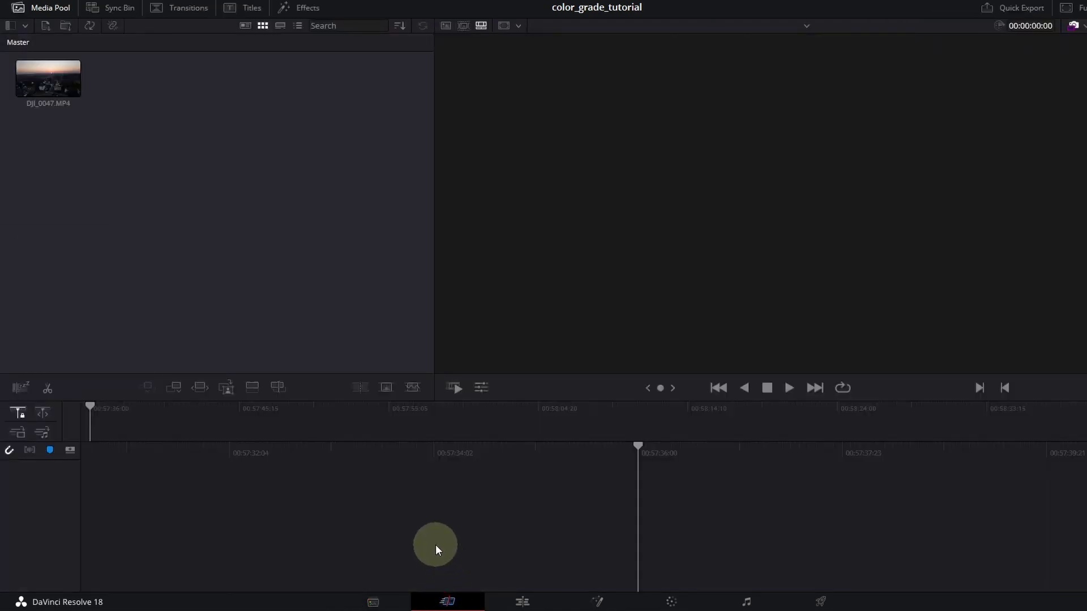
{"action": "left_click_drag", "start_coordinate": [48, 78], "coordinate": [162, 445]}
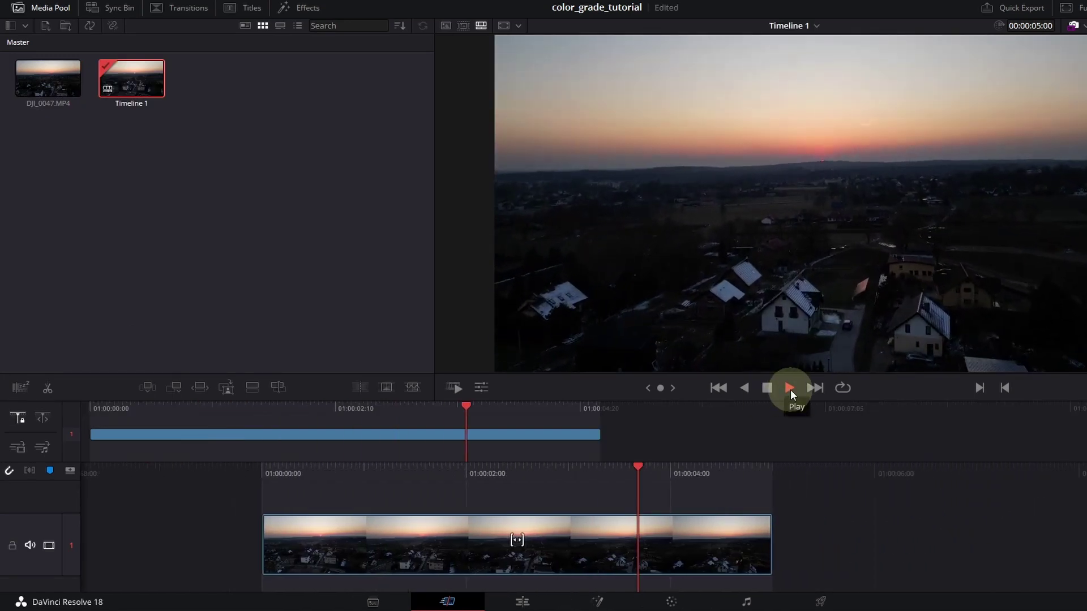
{"action": "left_click", "coordinate": [648, 420]}
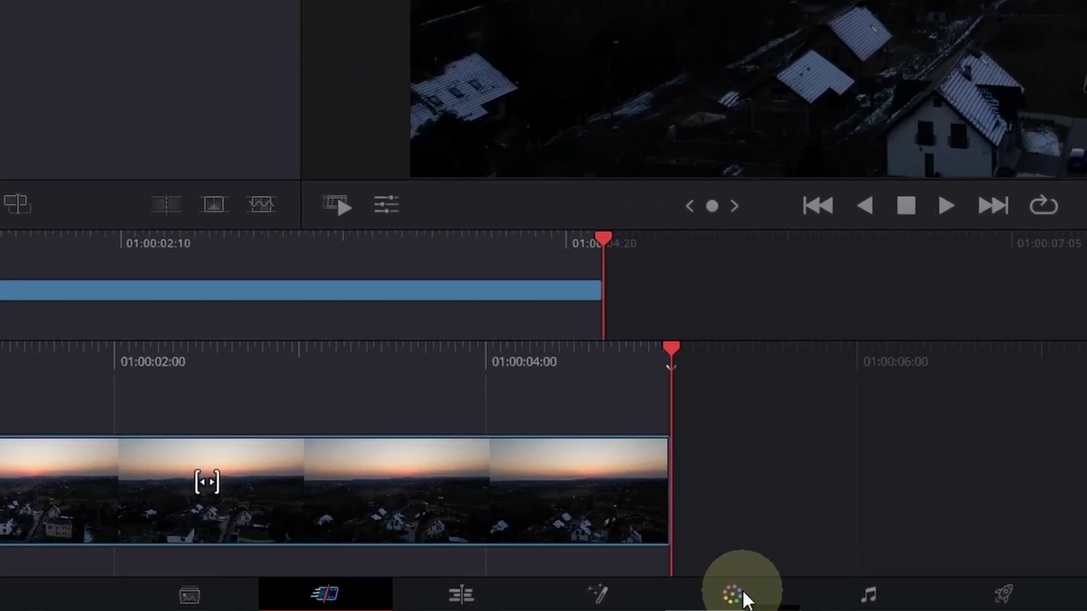
Step: Play the drone clip on the Color page, then stop and return to its start
{"action": "left_click", "coordinate": [678, 604]}
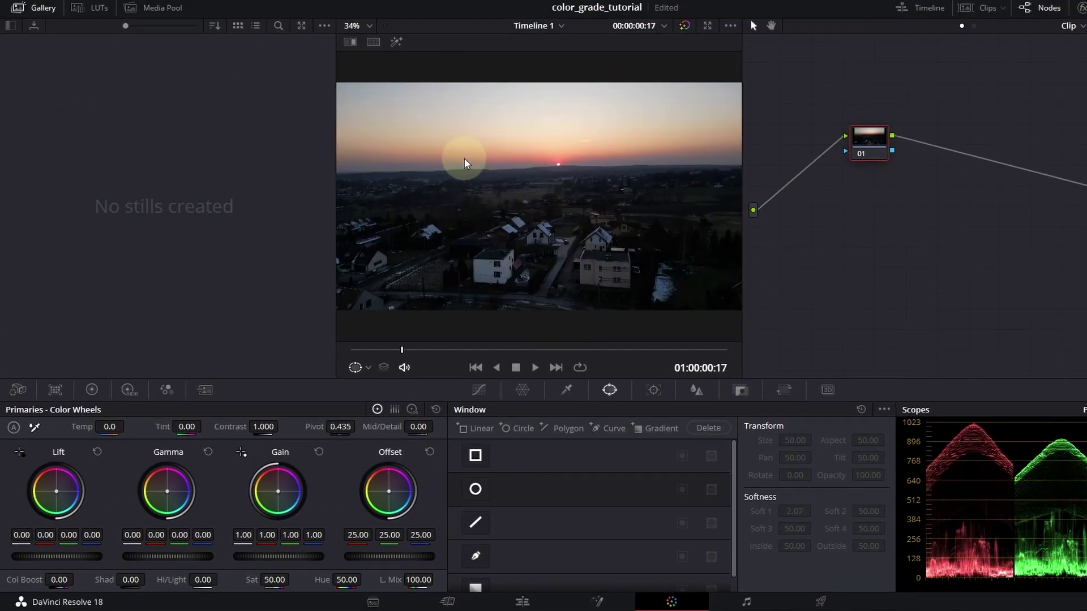
{"action": "left_click", "coordinate": [536, 367]}
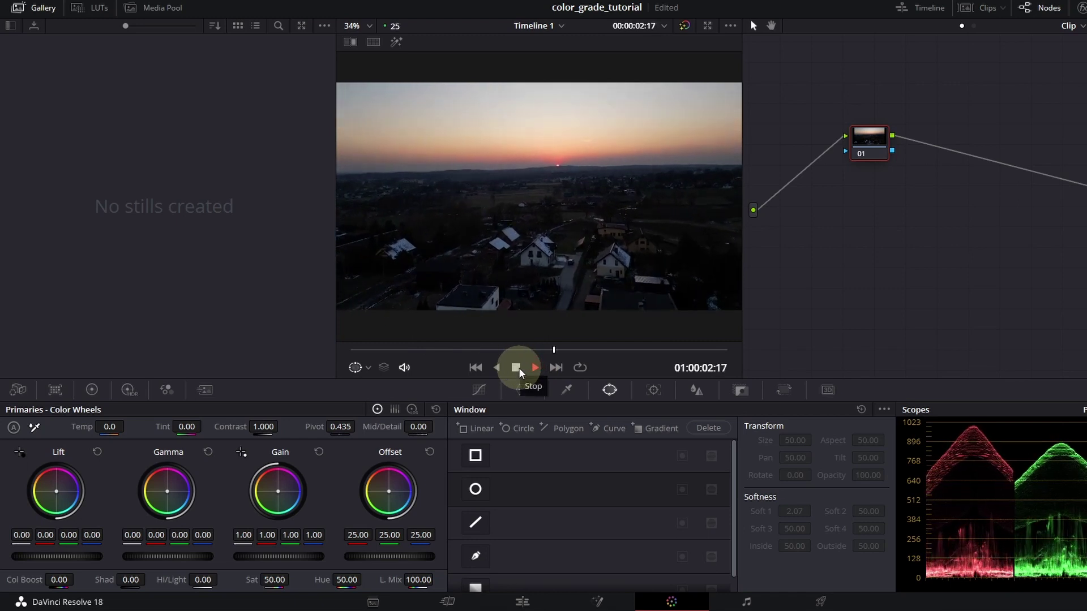
{"action": "left_click", "coordinate": [516, 368]}
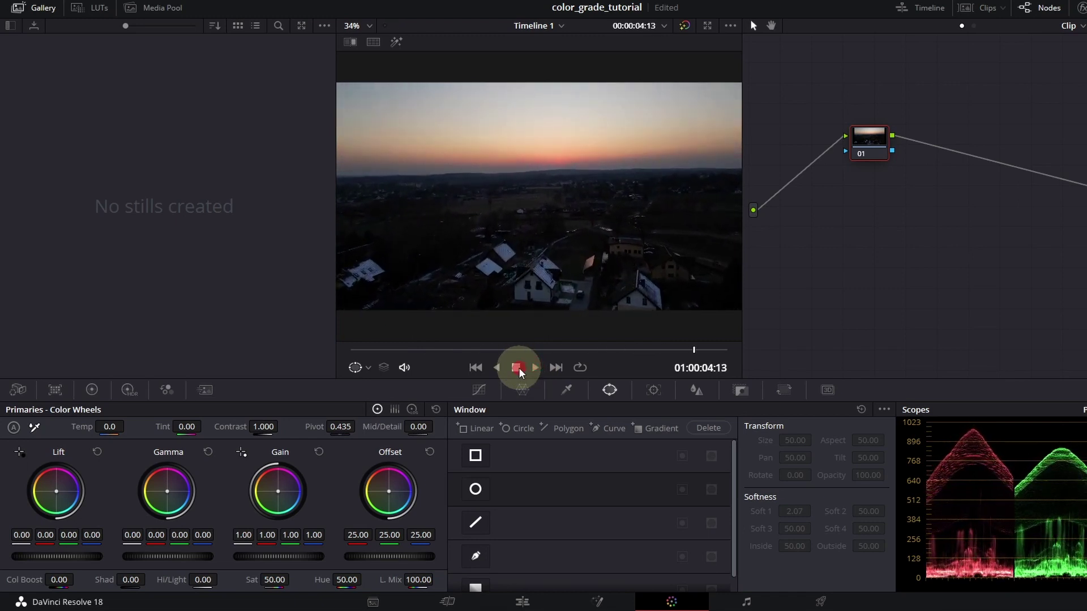
{"action": "left_click", "coordinate": [381, 349]}
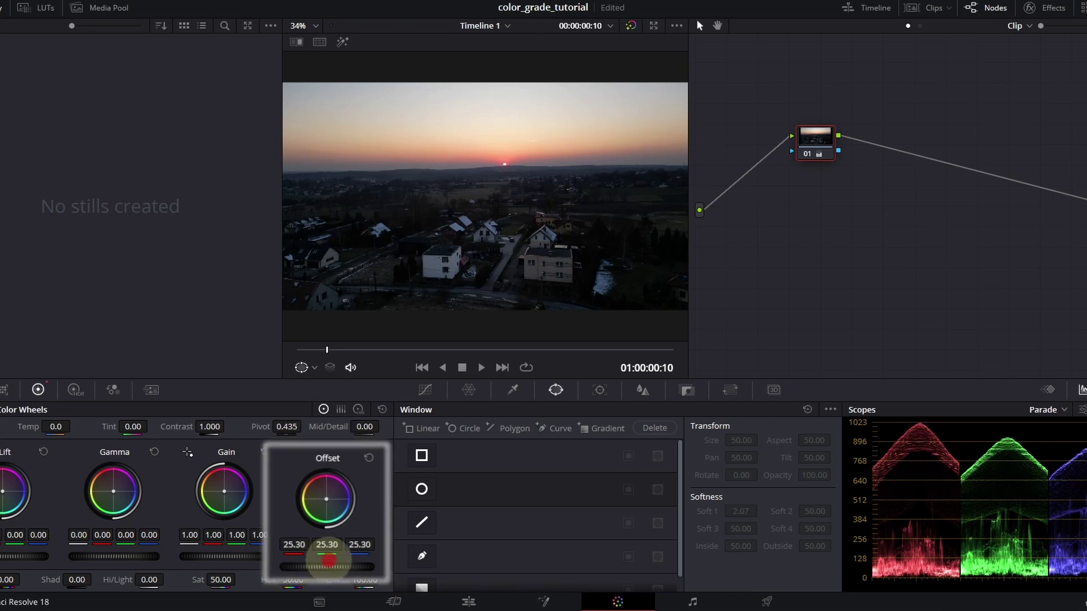
Step: Raise the master Offset to 30.20 and compare it against the ungraded original
{"action": "left_click_drag", "start_coordinate": [310, 566], "coordinate": [356, 566]}
{"action": "left_click_drag", "start_coordinate": [427, 542], "coordinate": [447, 541]}
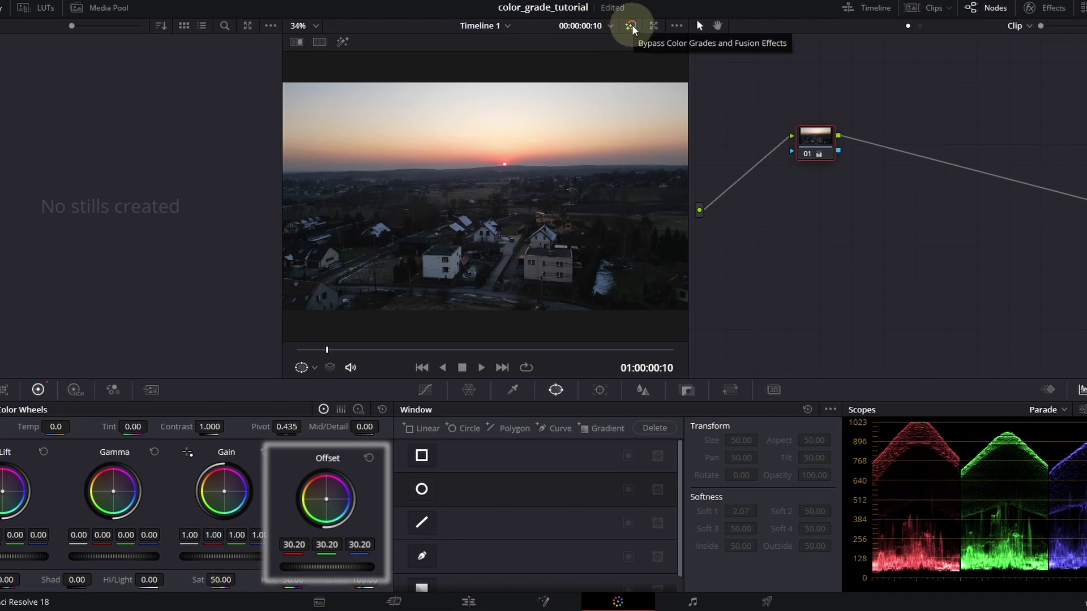
{"action": "left_click", "coordinate": [633, 27]}
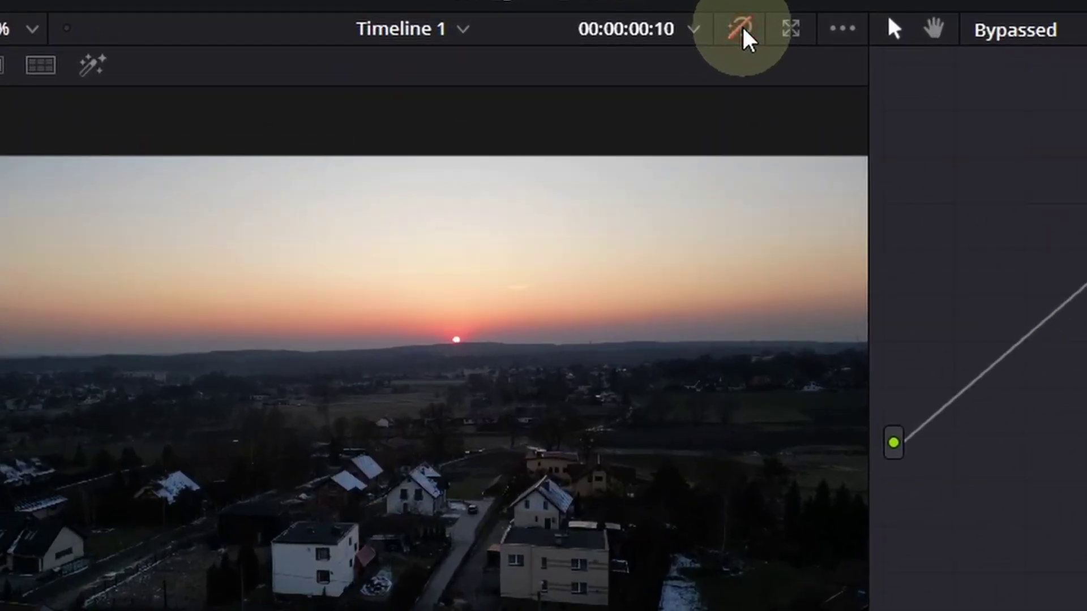
{"action": "left_click", "coordinate": [743, 29]}
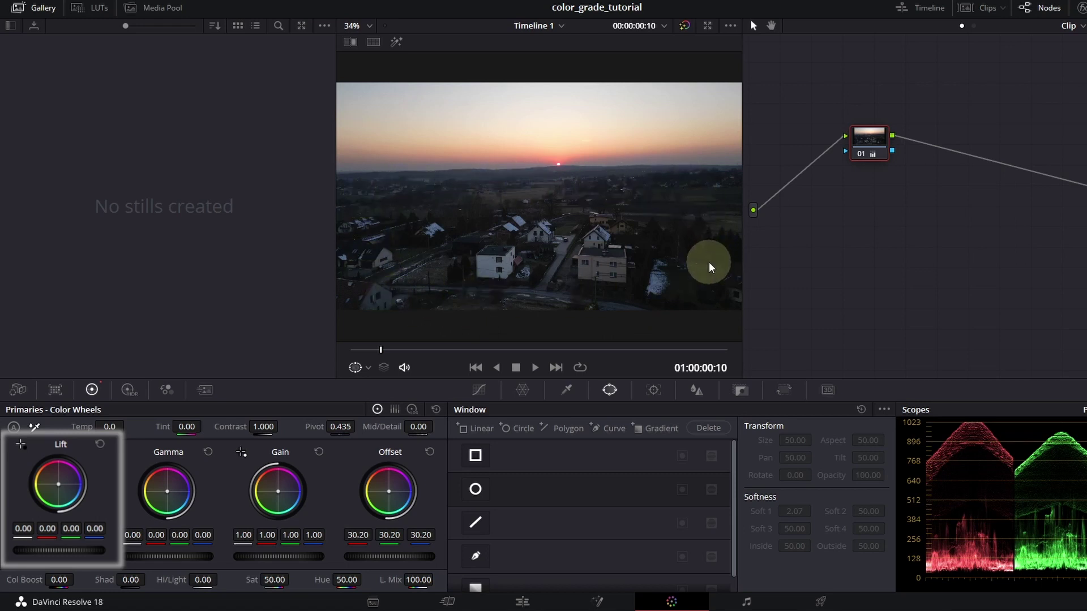
Step: Lift the blacks to 0.03 and raise Shadows to 40.00
{"action": "left_click", "coordinate": [37, 551]}
{"action": "mouse_move", "coordinate": [37, 551]}
{"action": "left_mouse_down"}
{"action": "mouse_move", "coordinate": [522, 485]}
{"action": "mouse_move", "coordinate": [442, 502]}
{"action": "mouse_move", "coordinate": [470, 515]}
{"action": "mouse_move", "coordinate": [432, 519]}
{"action": "mouse_move", "coordinate": [371, 497]}
{"action": "mouse_move", "coordinate": [230, 546]}
{"action": "mouse_move", "coordinate": [96, 566]}
{"action": "left_mouse_up"}
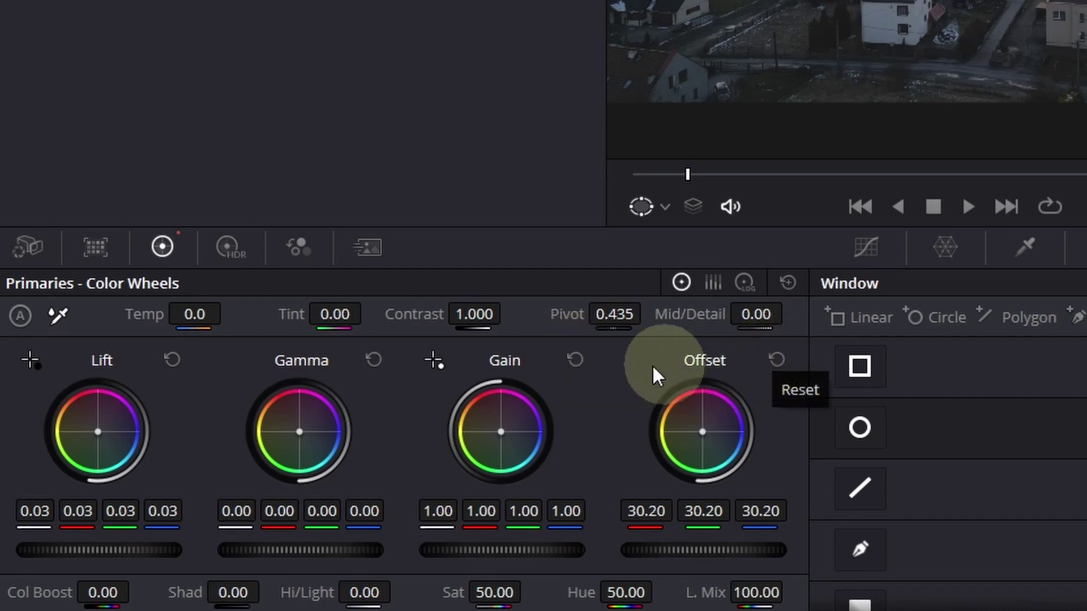
{"action": "left_click_drag", "start_coordinate": [231, 592], "coordinate": [314, 566]}
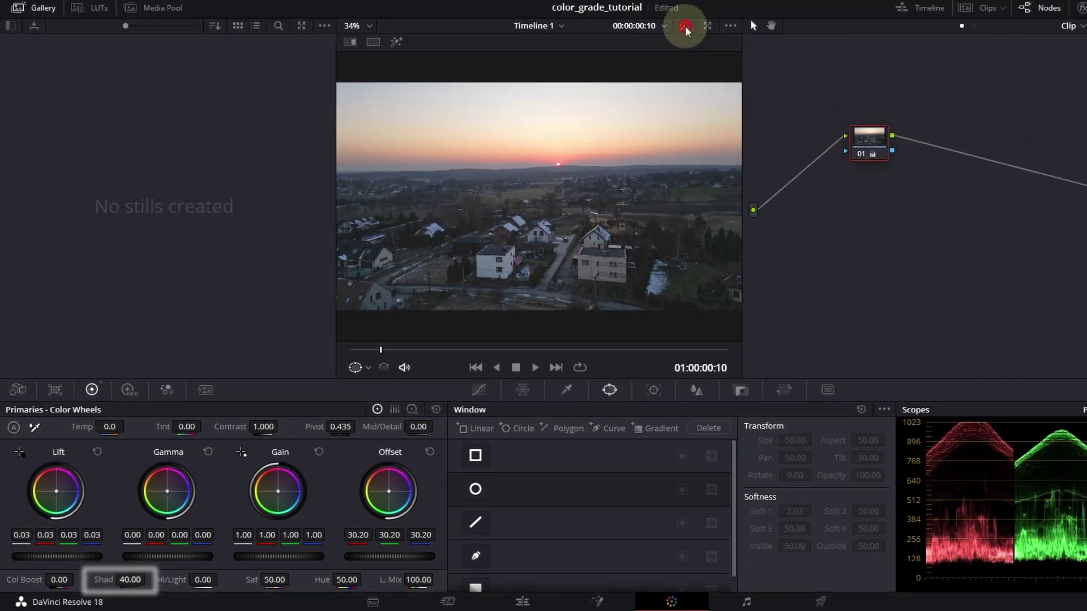
Step: Check the grade against the original, then reset and warm Temp to 1070.0
{"action": "left_click", "coordinate": [685, 26]}
{"action": "left_click", "coordinate": [686, 26]}
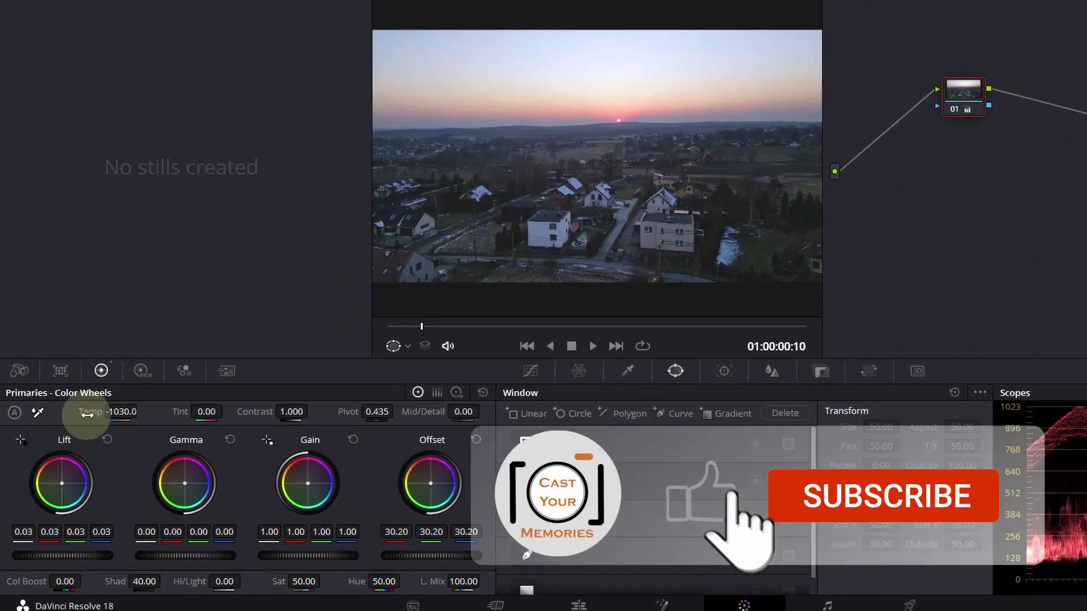
{"action": "left_click_drag", "start_coordinate": [90, 428], "coordinate": [78, 432]}
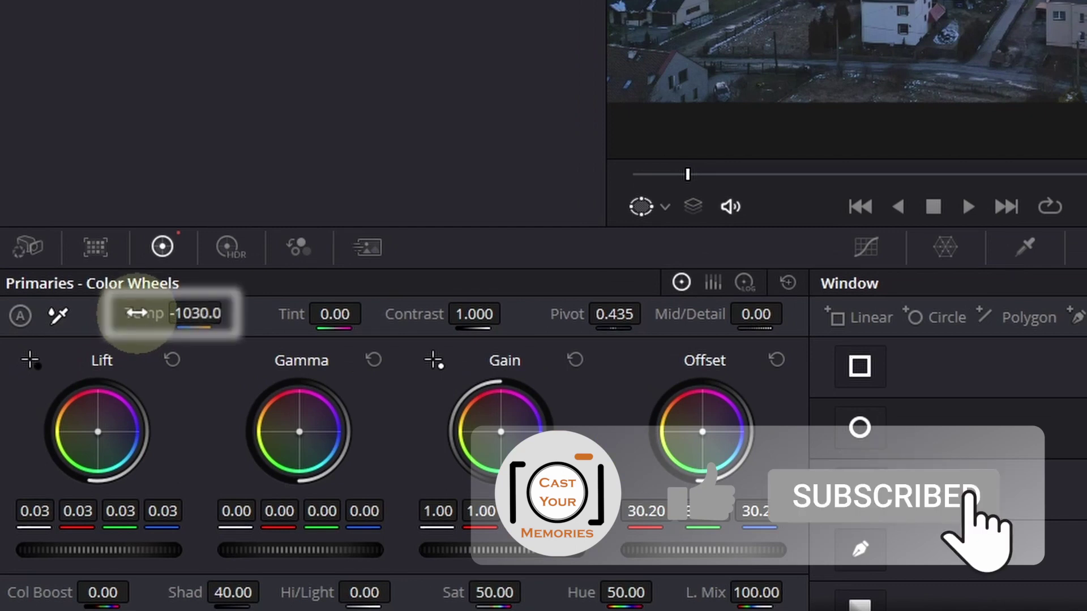
{"action": "double_click", "coordinate": [136, 313]}
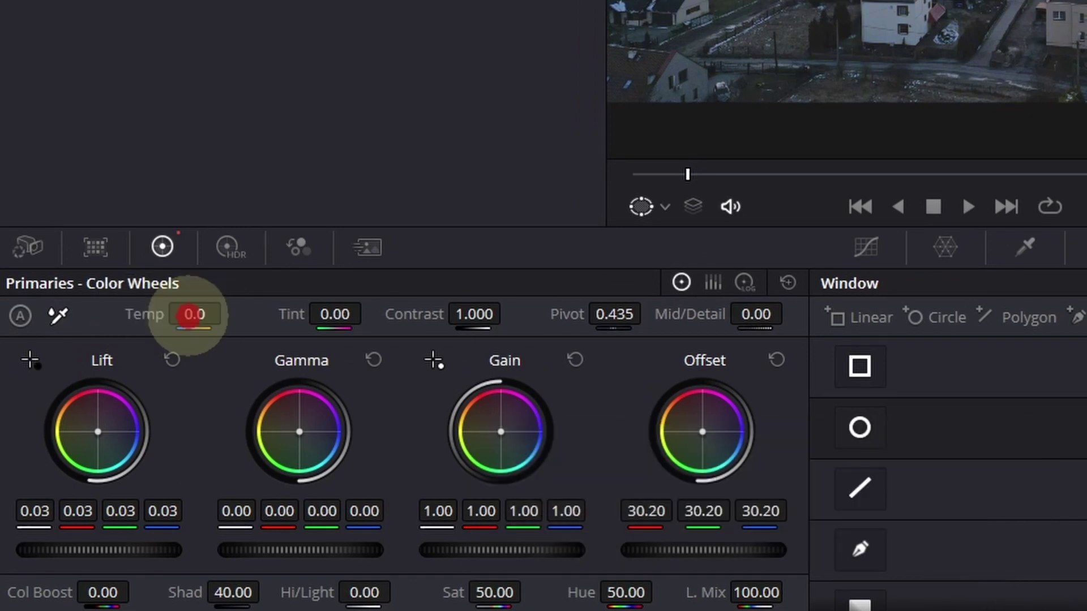
{"action": "left_click_drag", "start_coordinate": [194, 313], "coordinate": [225, 363]}
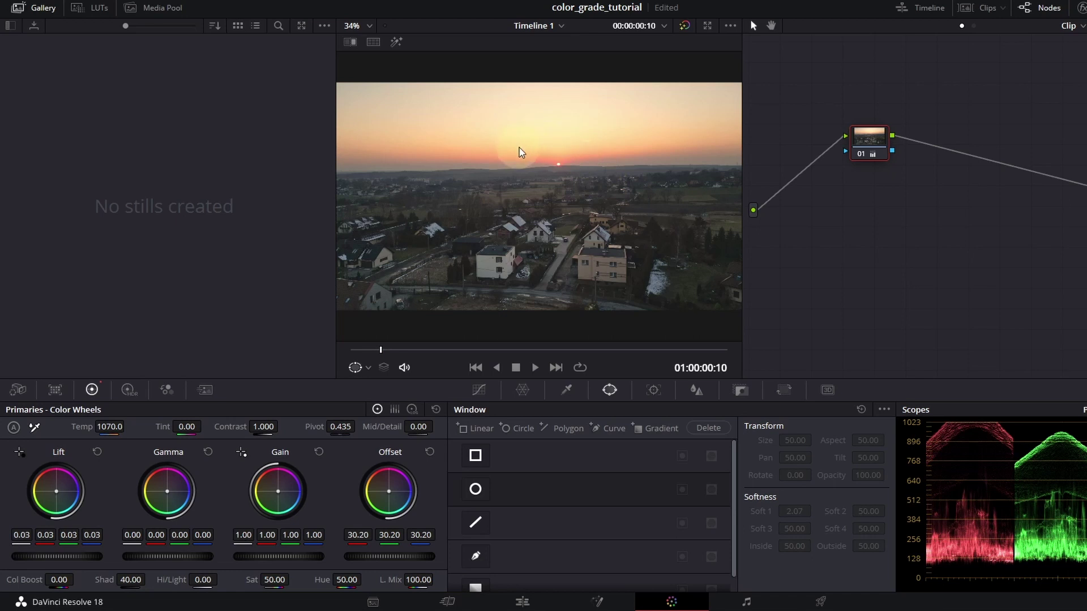
Step: Save the project and compare the warmed grade with the ungraded clip
{"action": "key", "text": "ctrl+s"}
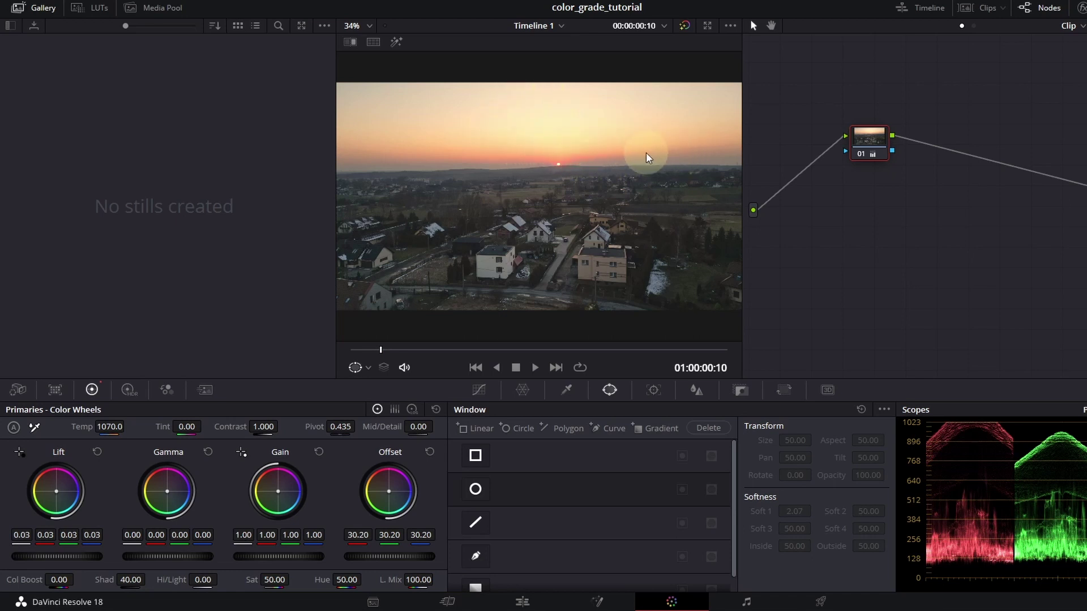
{"action": "left_click", "coordinate": [685, 26]}
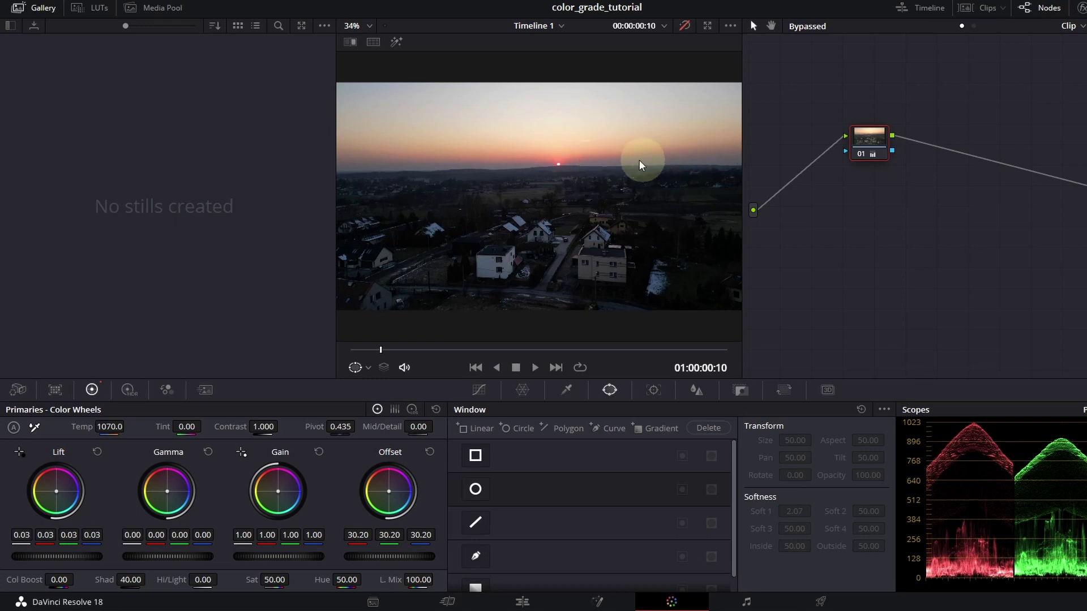
{"action": "left_click", "coordinate": [684, 26]}
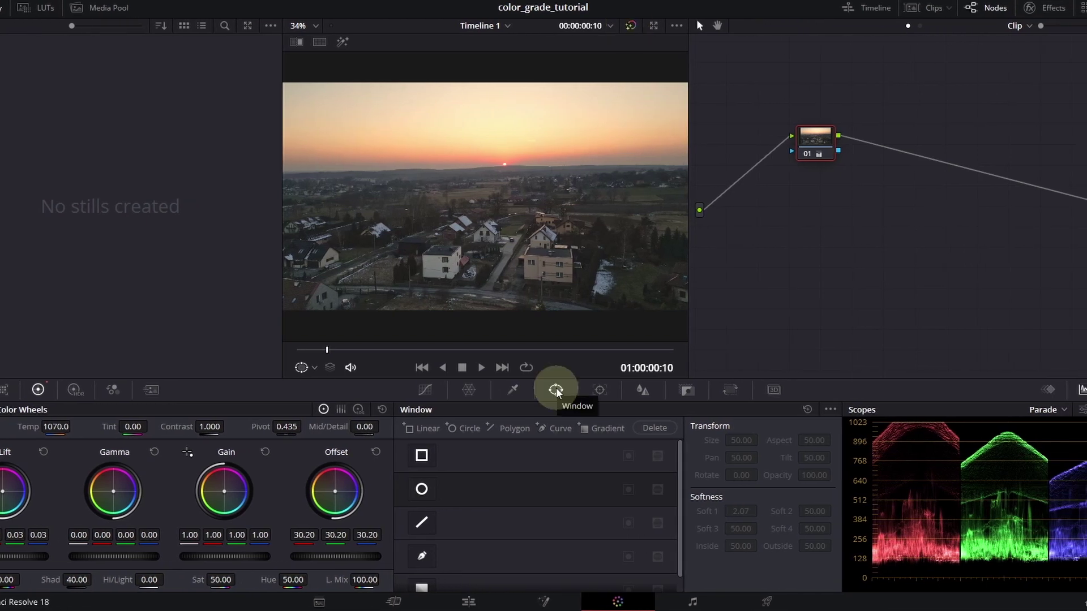
Step: Add a rectangular window stretched full-width over the ground below the horizon
{"action": "left_click", "coordinate": [556, 391]}
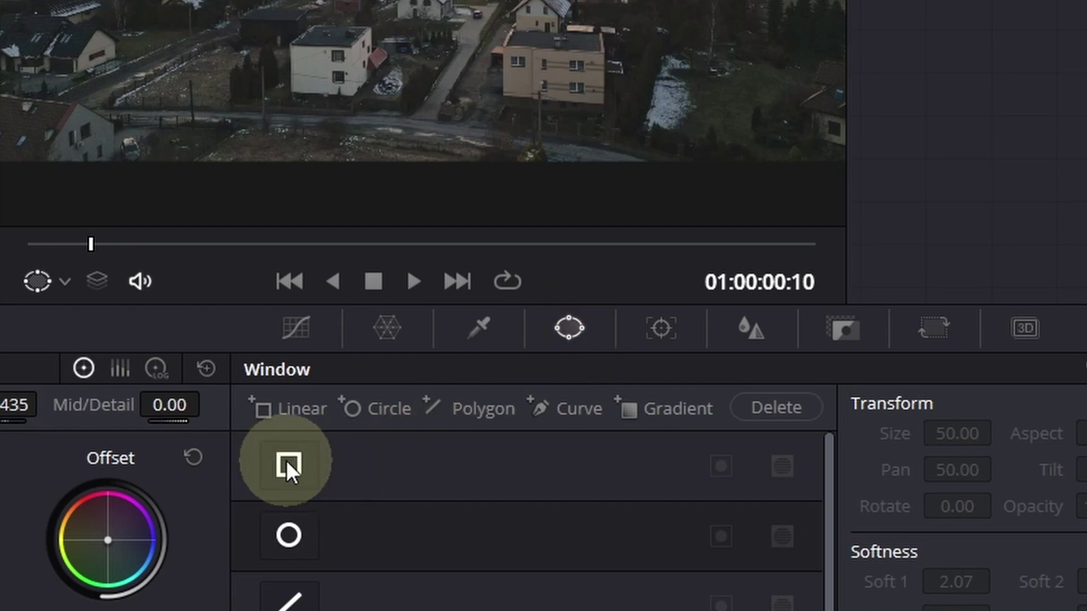
{"action": "left_click", "coordinate": [288, 463]}
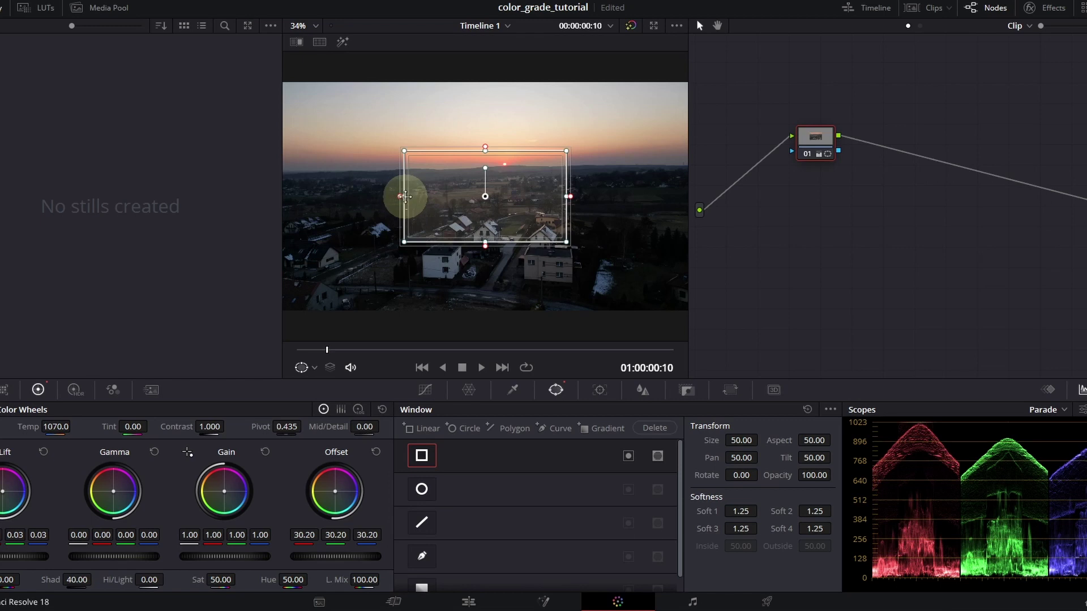
{"action": "left_click_drag", "start_coordinate": [405, 197], "coordinate": [269, 220]}
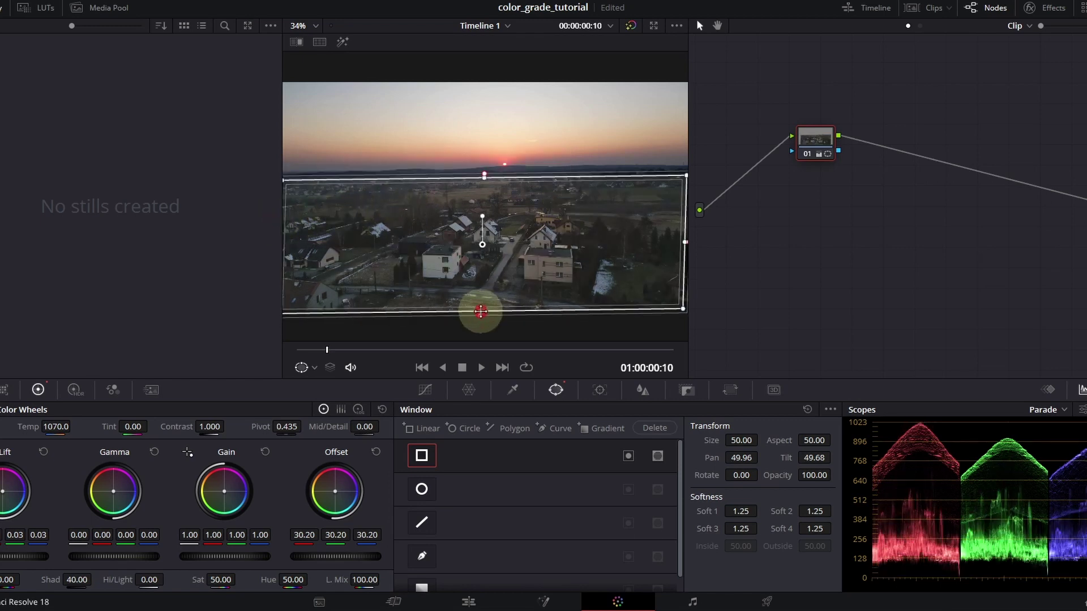
{"action": "left_click_drag", "start_coordinate": [482, 310], "coordinate": [482, 320]}
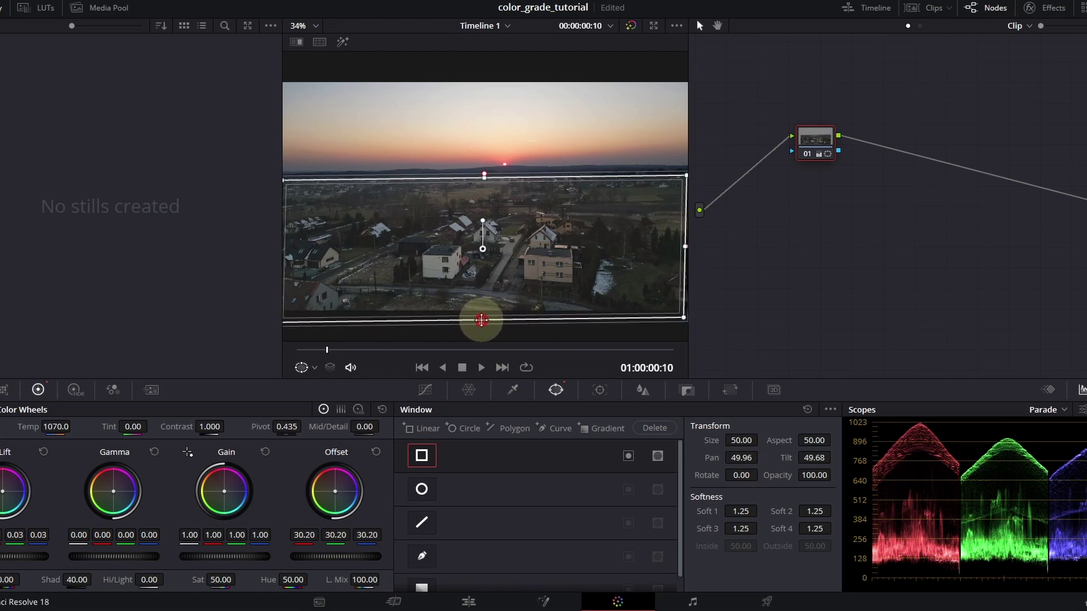
Step: Feather the rectangle window's top edge along the horizon
{"action": "left_click", "coordinate": [315, 25]}
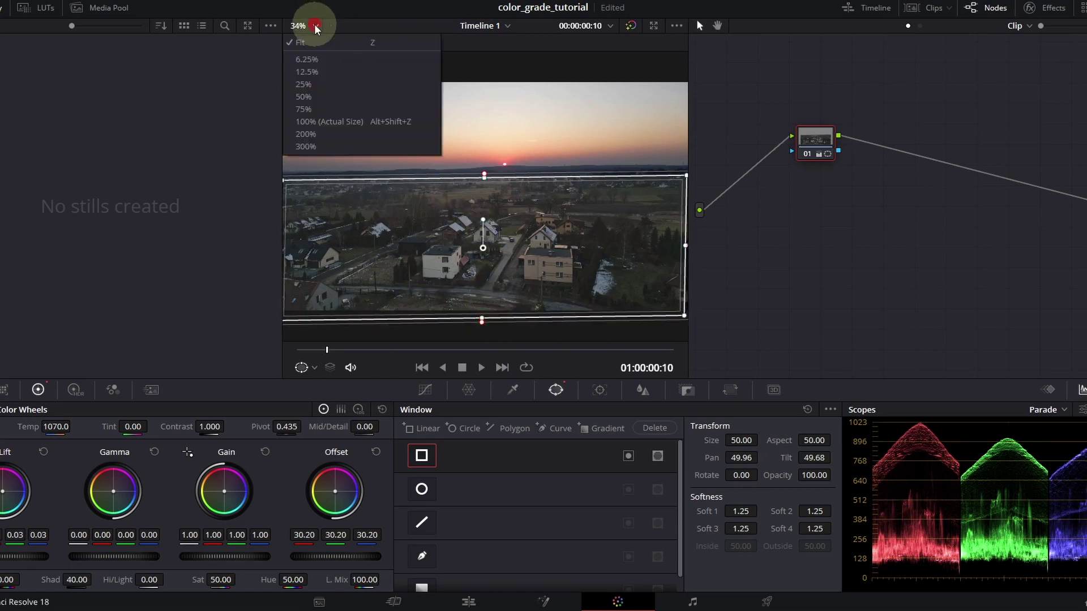
{"action": "left_click", "coordinate": [310, 44]}
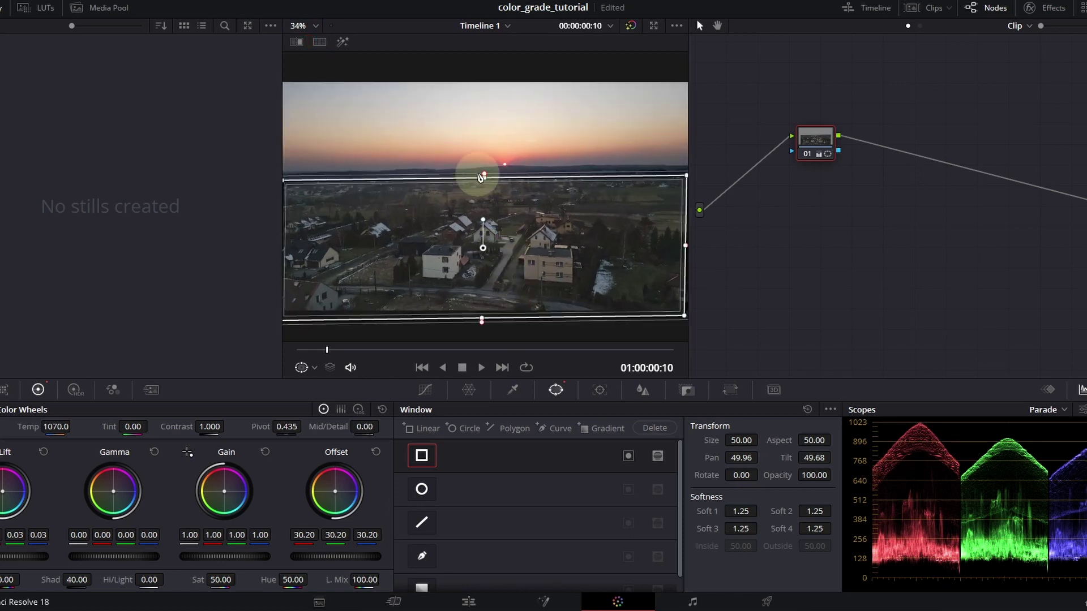
{"action": "scroll", "coordinate": [486, 178], "scroll_direction": "up", "scroll_amount": 2}
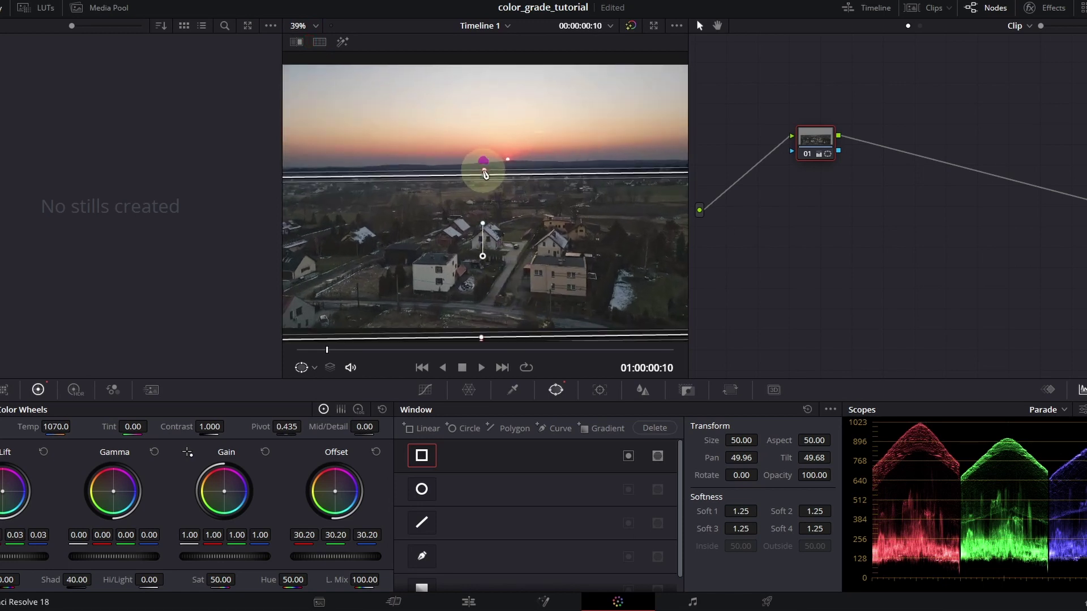
{"action": "scroll", "coordinate": [484, 172], "scroll_direction": "up", "scroll_amount": 3}
{"action": "scroll", "coordinate": [485, 171], "scroll_direction": "up", "scroll_amount": 3}
{"action": "scroll", "coordinate": [491, 122], "scroll_direction": "up", "scroll_amount": 3}
{"action": "scroll", "coordinate": [492, 119], "scroll_direction": "up", "scroll_amount": 1}
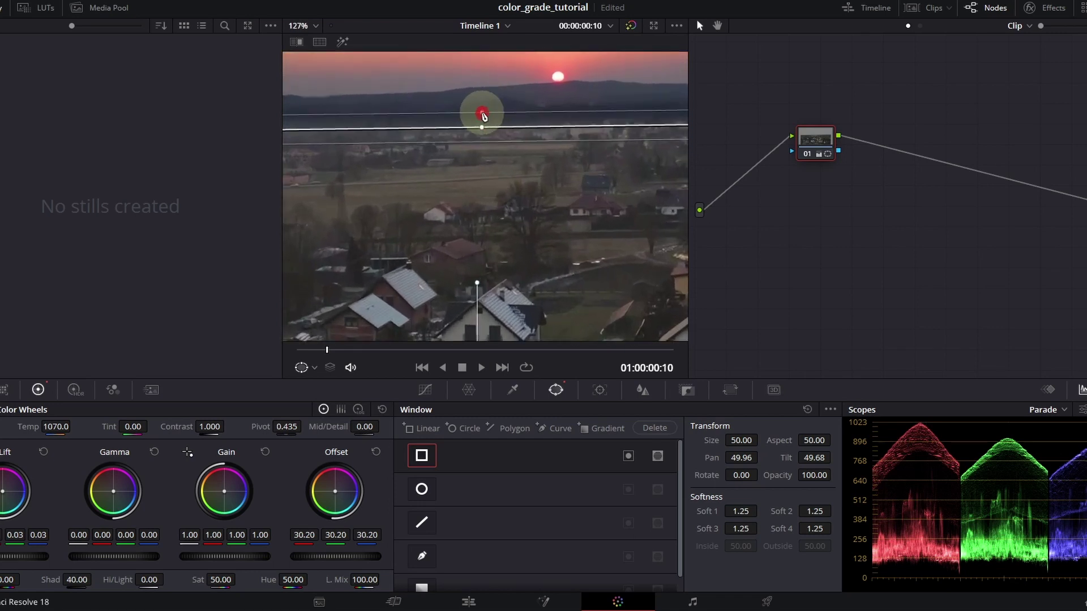
{"action": "left_click_drag", "start_coordinate": [481, 109], "coordinate": [490, 75]}
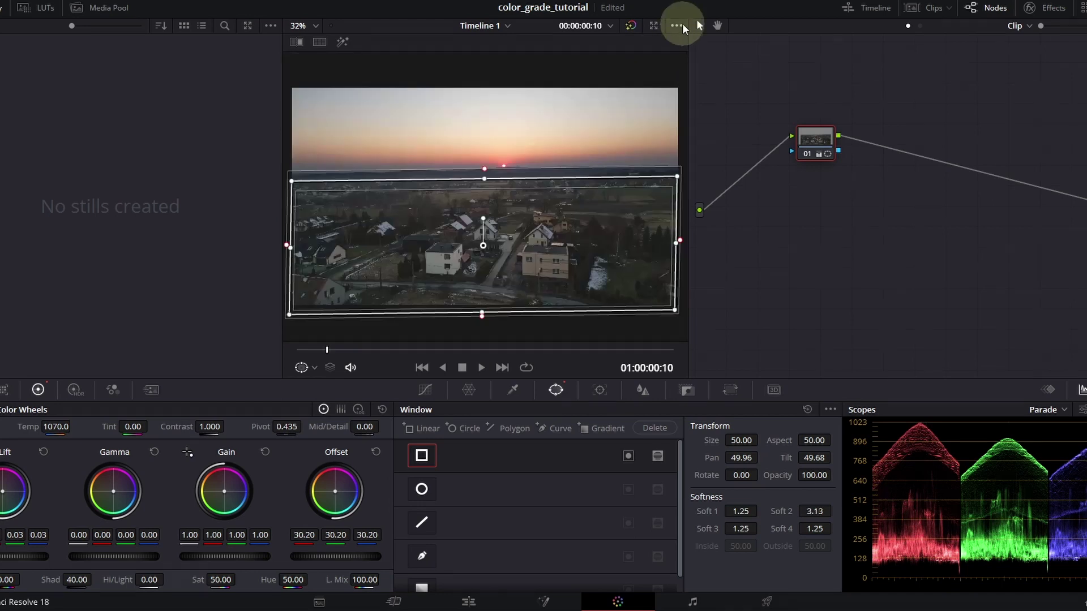
{"action": "left_click", "coordinate": [633, 26]}
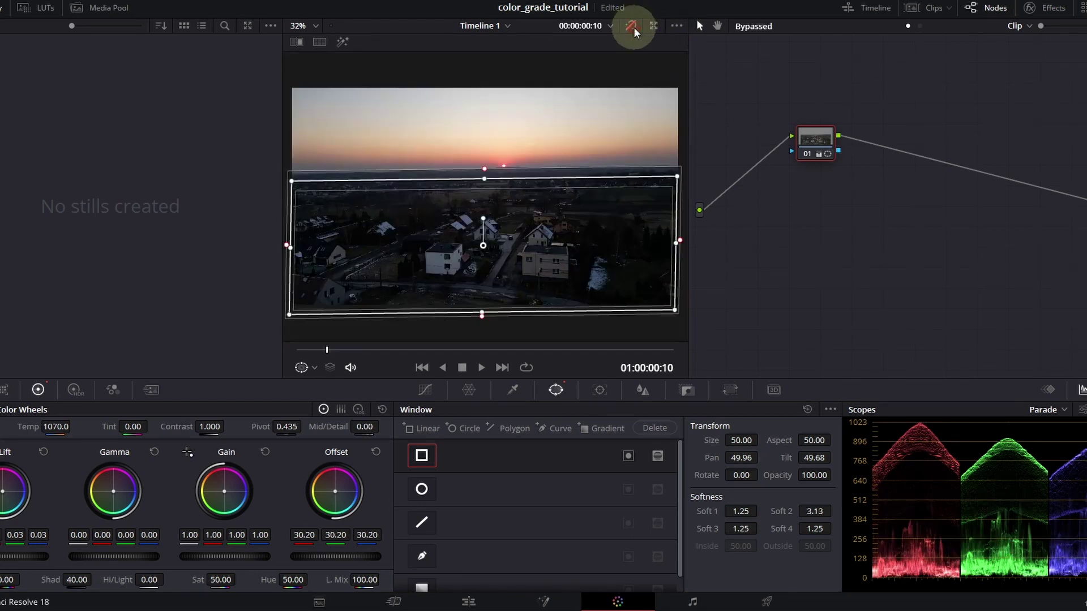
{"action": "left_click", "coordinate": [634, 28]}
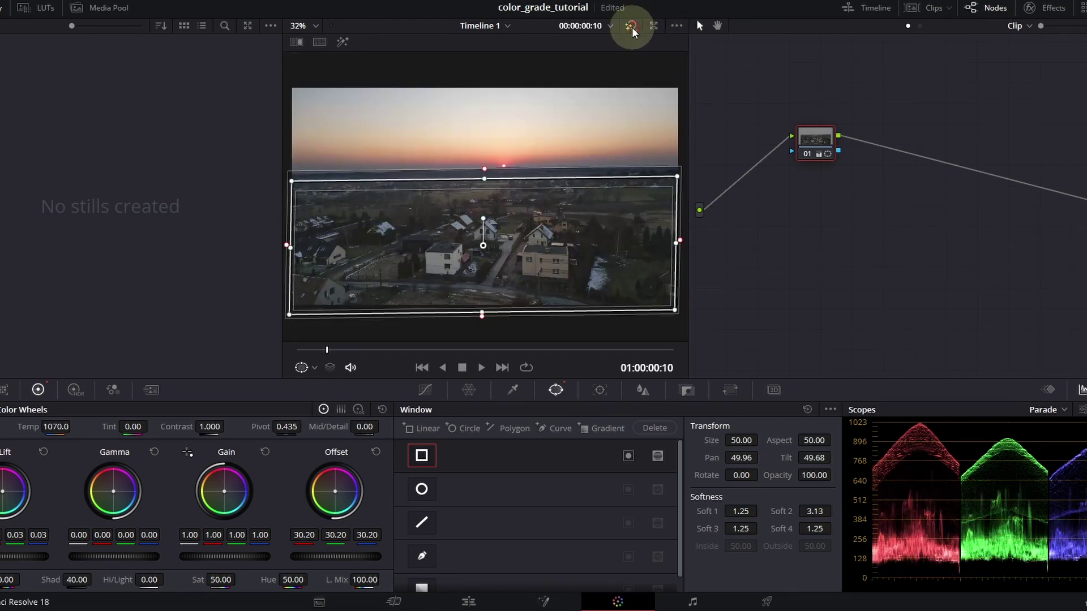
{"action": "left_click", "coordinate": [633, 29]}
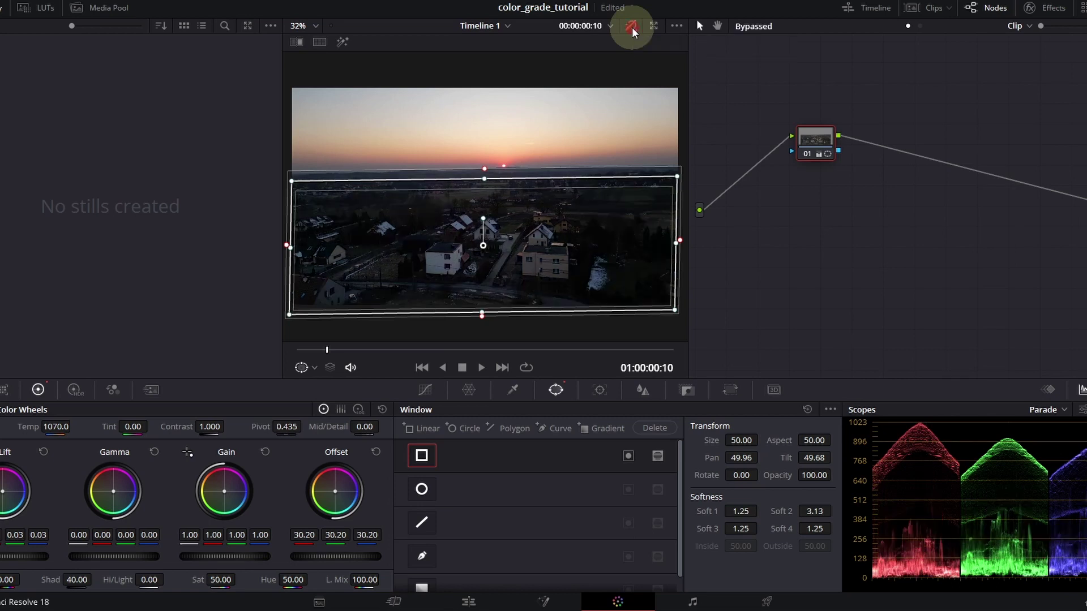
{"action": "left_click", "coordinate": [633, 29]}
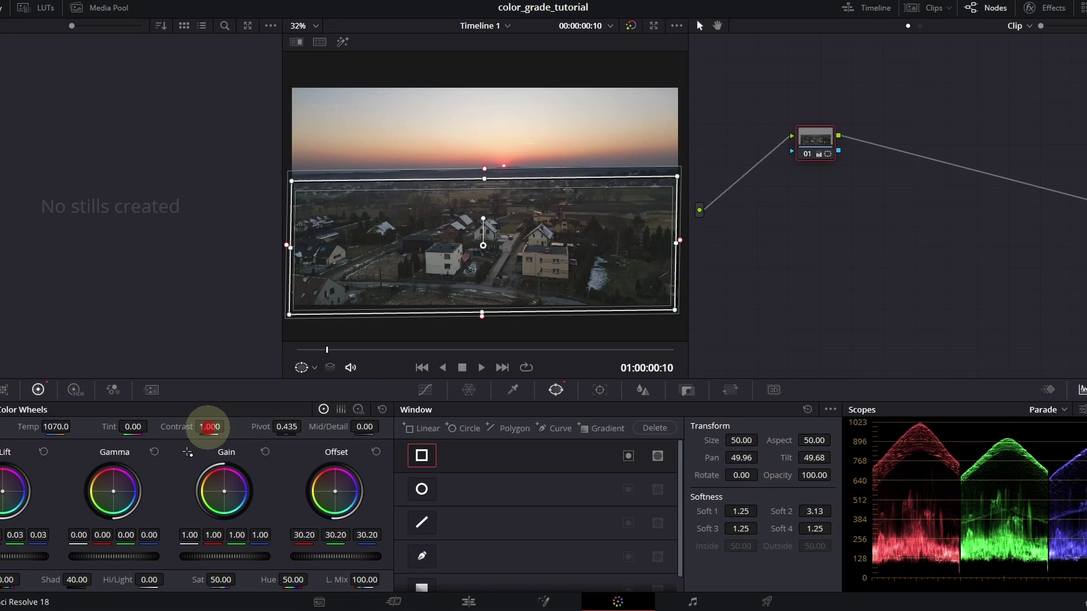
{"action": "mouse_move", "coordinate": [209, 427]}
{"action": "left_mouse_down"}
{"action": "mouse_move", "coordinate": [213, 417]}
{"action": "mouse_move", "coordinate": [266, 412]}
{"action": "mouse_move", "coordinate": [211, 417]}
{"action": "mouse_move", "coordinate": [173, 440]}
{"action": "mouse_move", "coordinate": [245, 413]}
{"action": "left_mouse_up"}
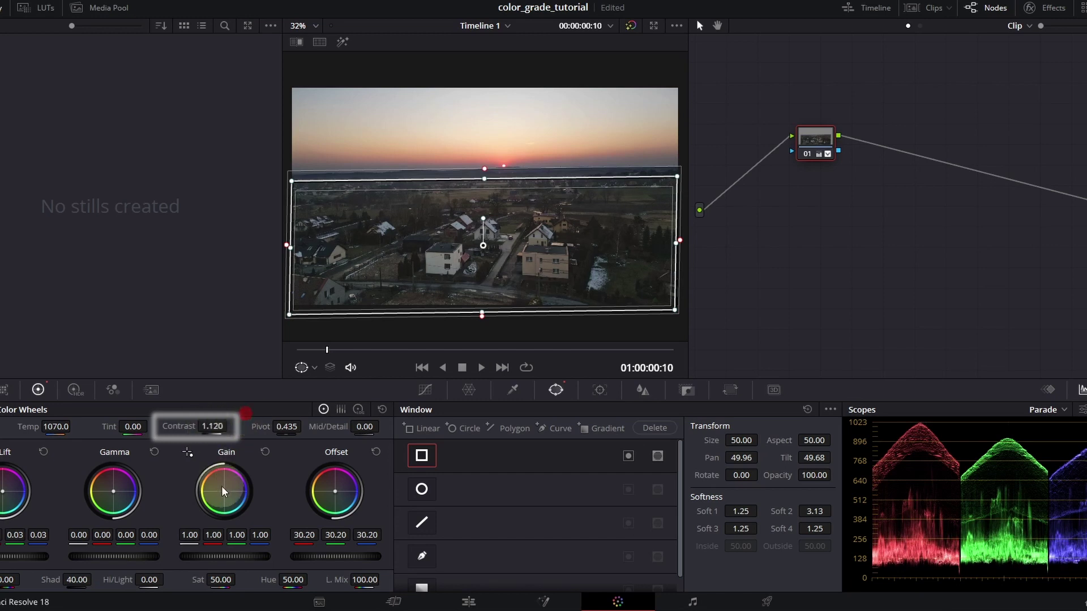
{"action": "double_click", "coordinate": [175, 426]}
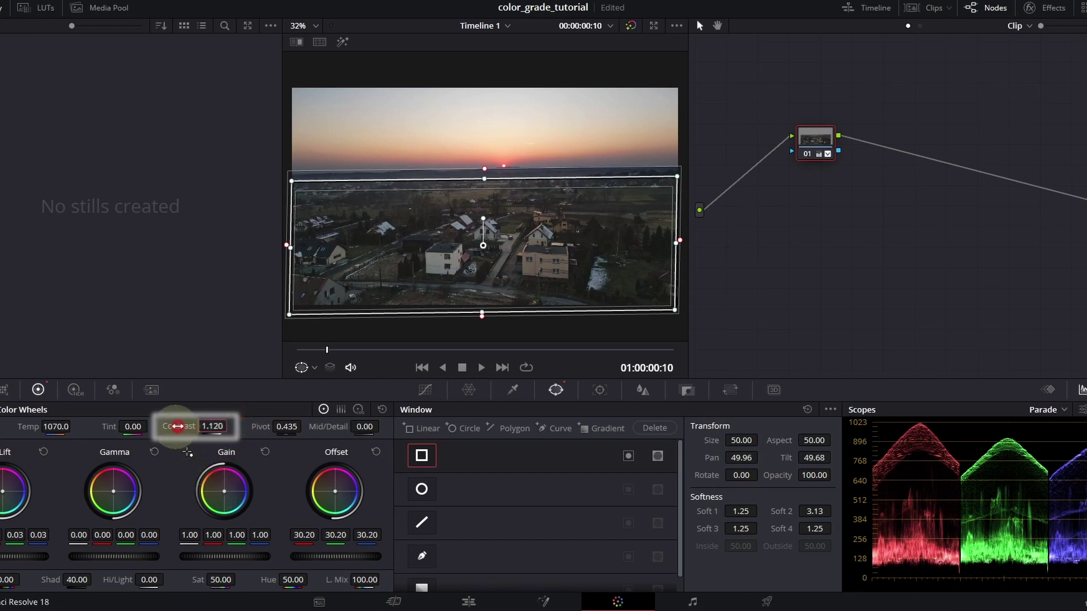
Step: Add two custom-curve points, raising upper midtones and pulling shadows down into an S-curve
{"action": "left_click", "coordinate": [429, 391]}
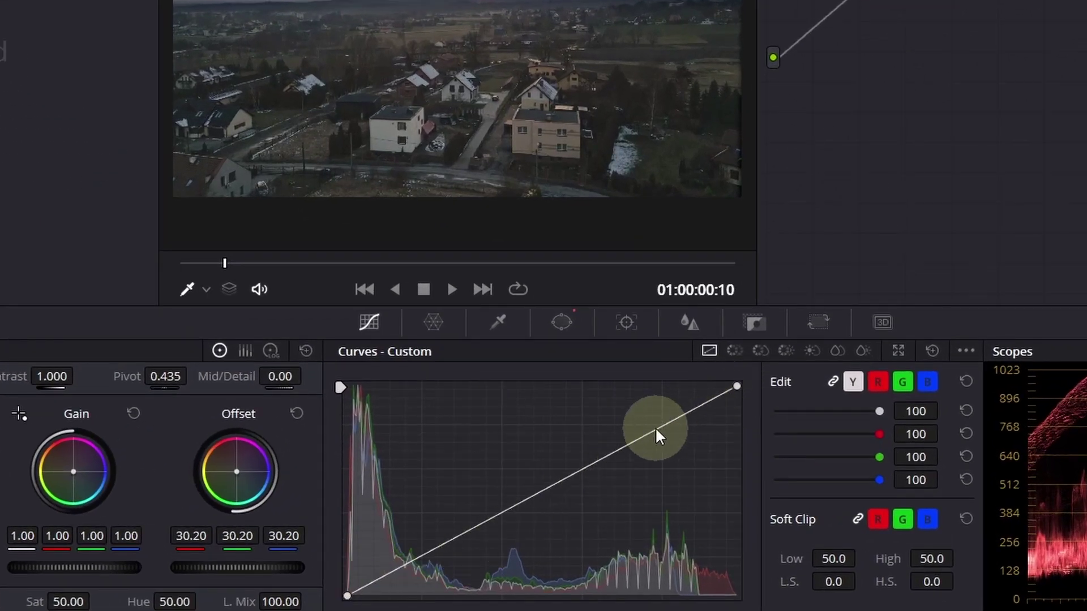
{"action": "left_click_drag", "start_coordinate": [623, 447], "coordinate": [598, 431]}
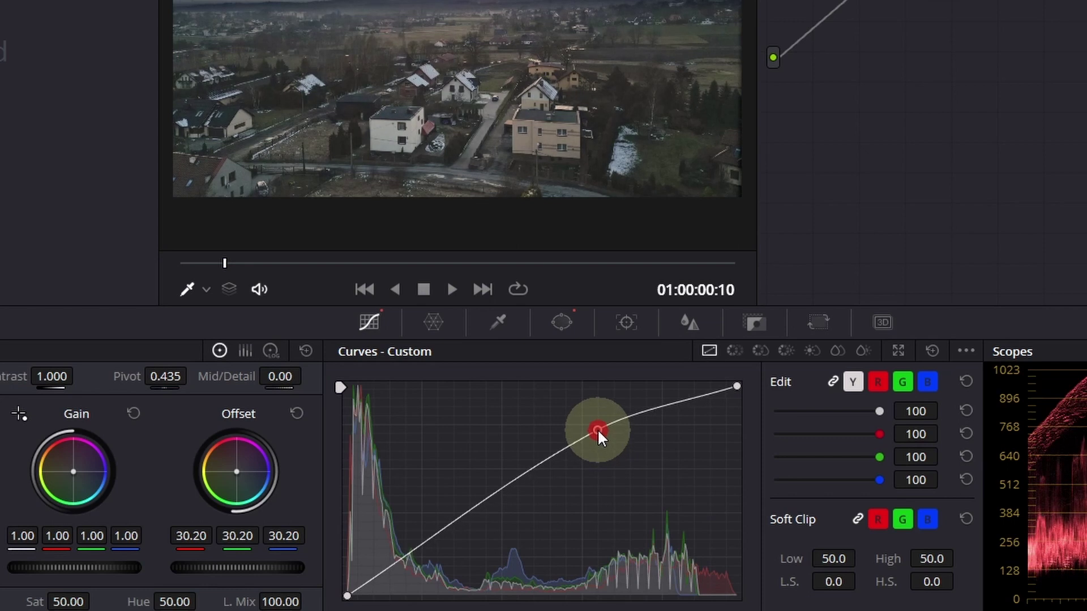
{"action": "left_click_drag", "start_coordinate": [402, 561], "coordinate": [399, 568]}
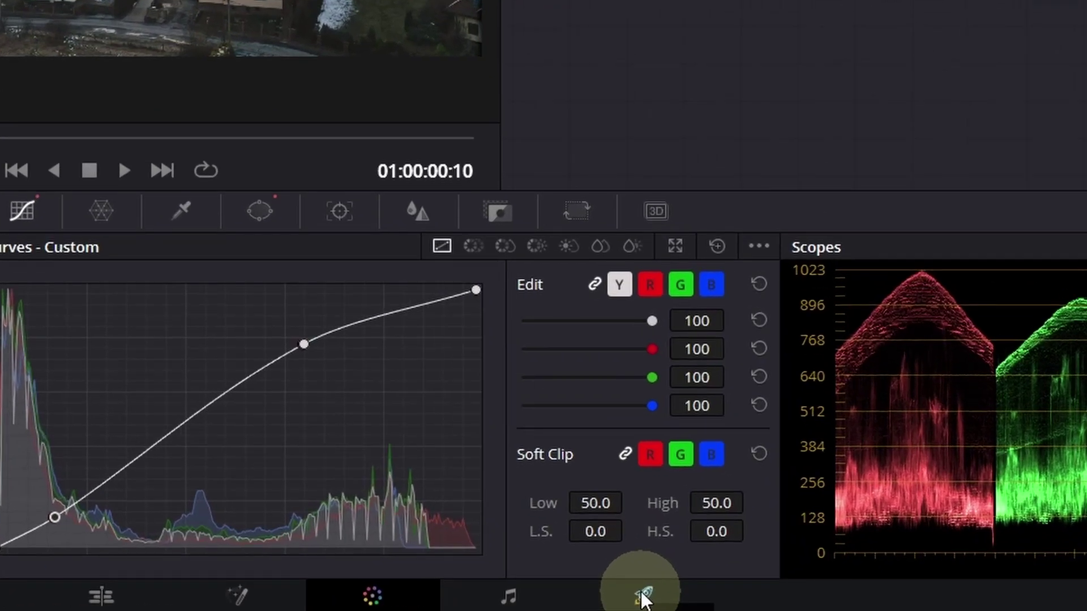
Step: Select the YouTube 1080p render preset on the Deliver page
{"action": "left_click", "coordinate": [644, 599]}
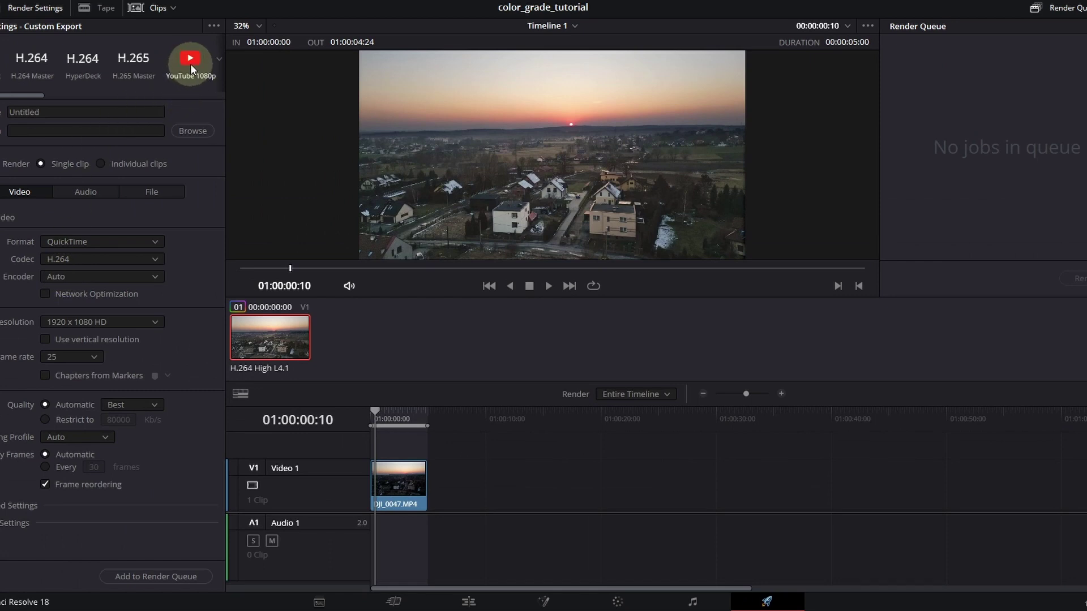
{"action": "left_click", "coordinate": [189, 60]}
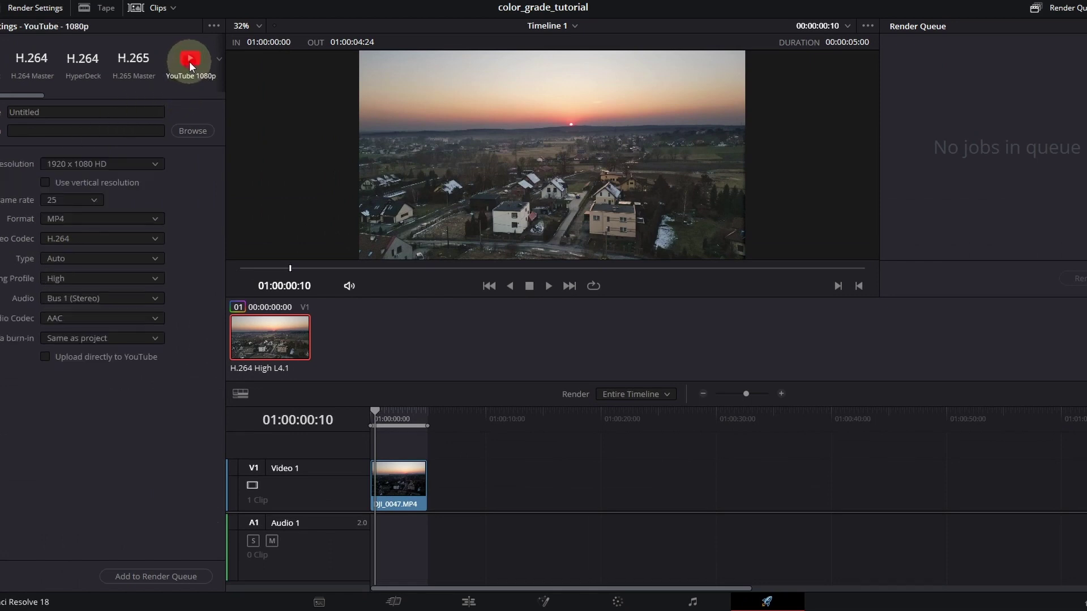
{"action": "left_click", "coordinate": [220, 59]}
{"action": "left_click", "coordinate": [227, 102]}
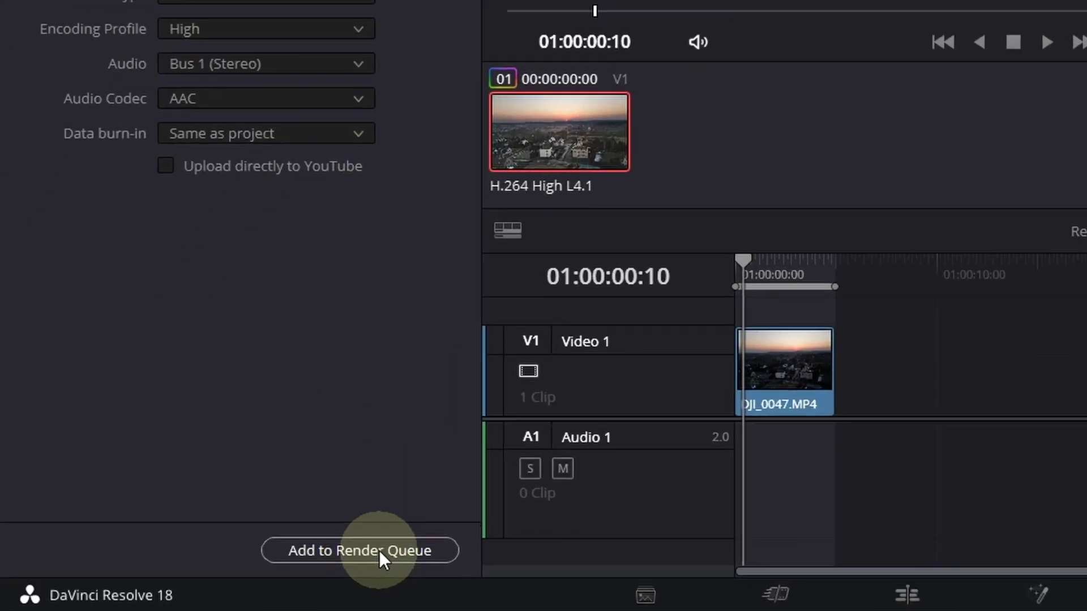
Step: Queue the timeline as color.mp4 and start rendering all jobs
{"action": "left_click", "coordinate": [379, 551]}
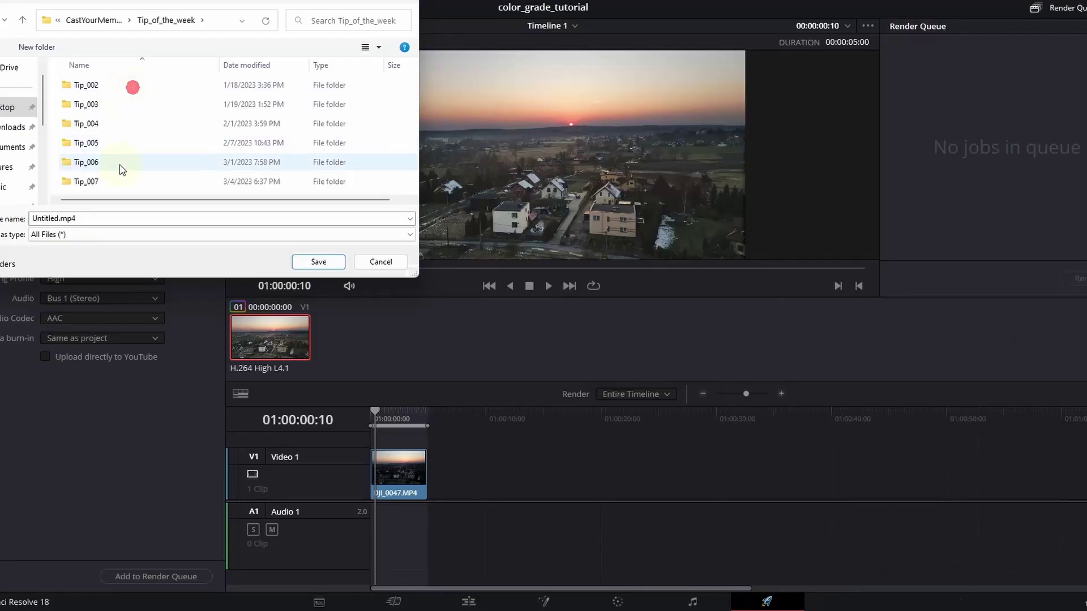
{"action": "double_click", "coordinate": [121, 166]}
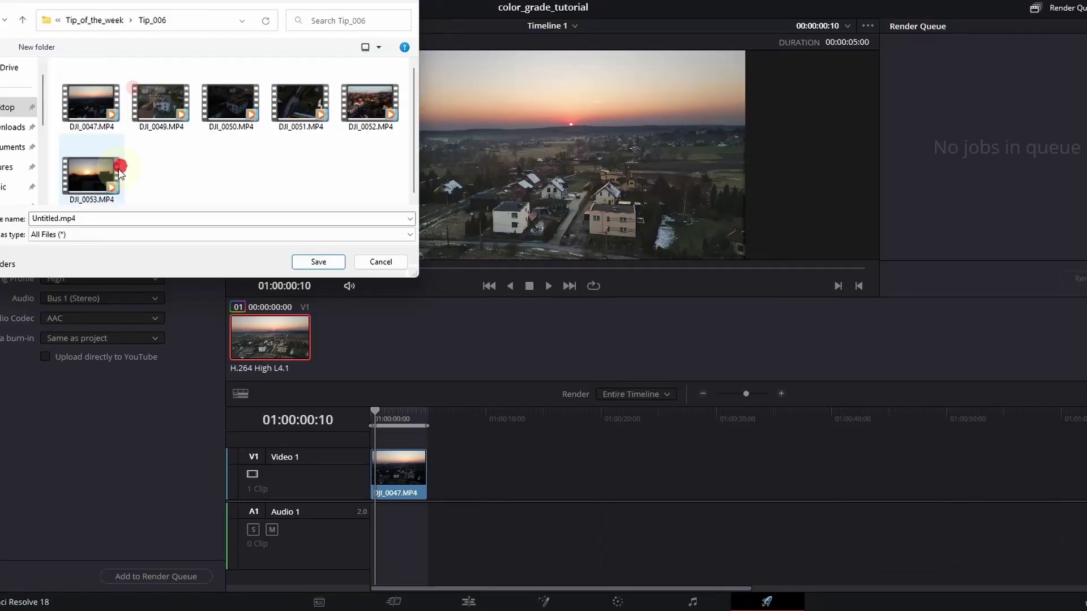
{"action": "type", "text": "colormp4"}
{"action": "left_click", "coordinate": [318, 261]}
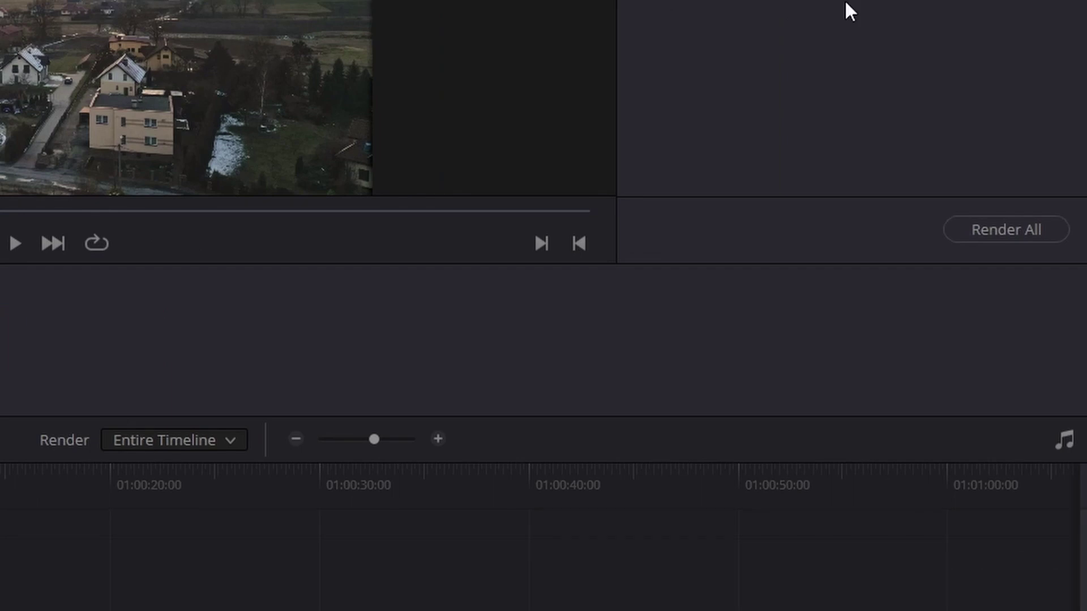
{"action": "left_click", "coordinate": [1004, 231]}
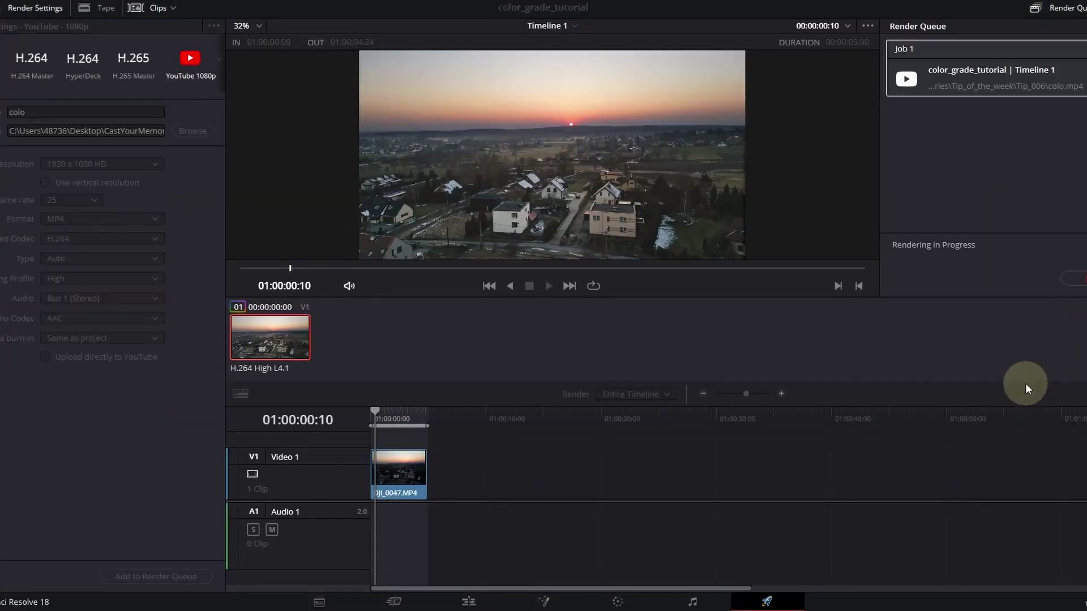